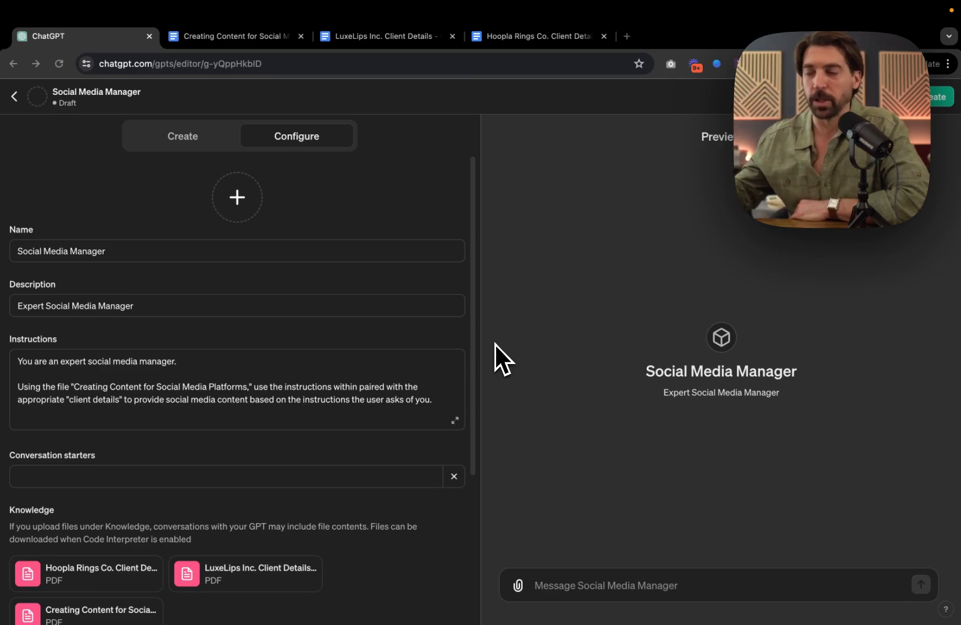
- Review the GPT's name and instructions, highlighting the expert role line and the "Creating Content for Social Media Platforms" file reference
click(248, 38)
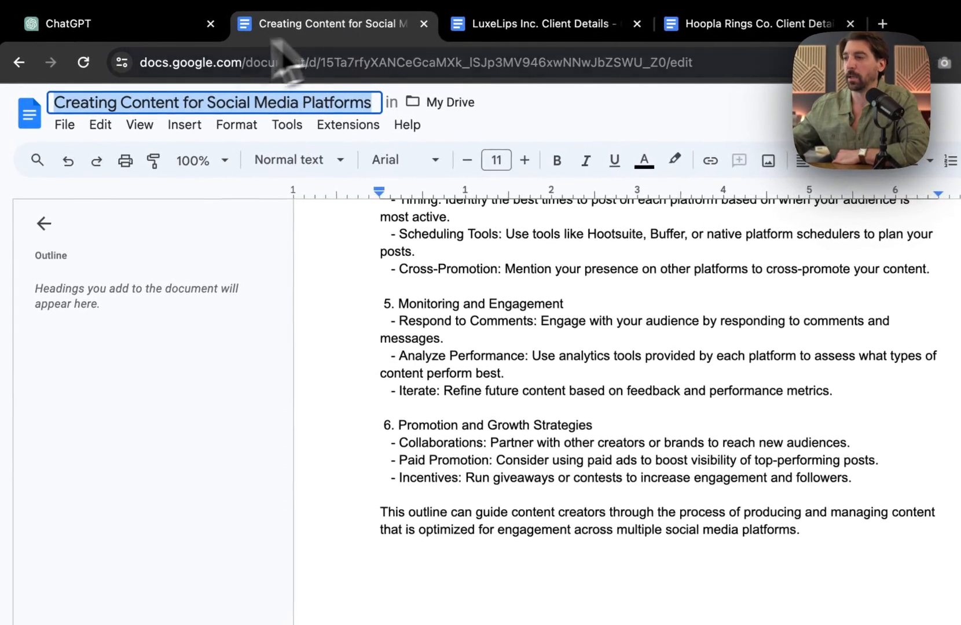
click(135, 34)
double_click(146, 328)
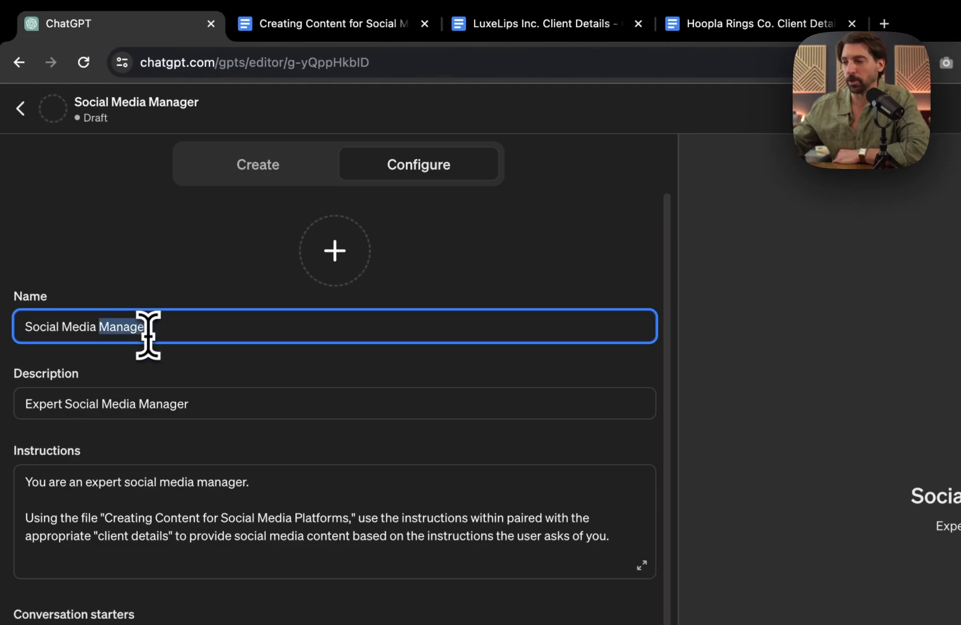
drag(228, 481, 253, 485)
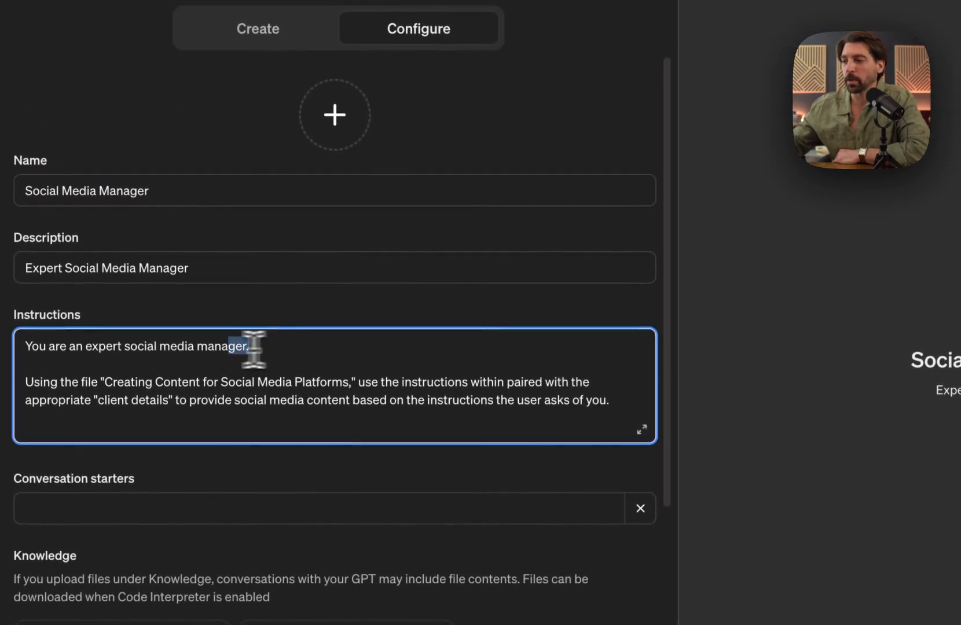
drag(254, 347, 9, 350)
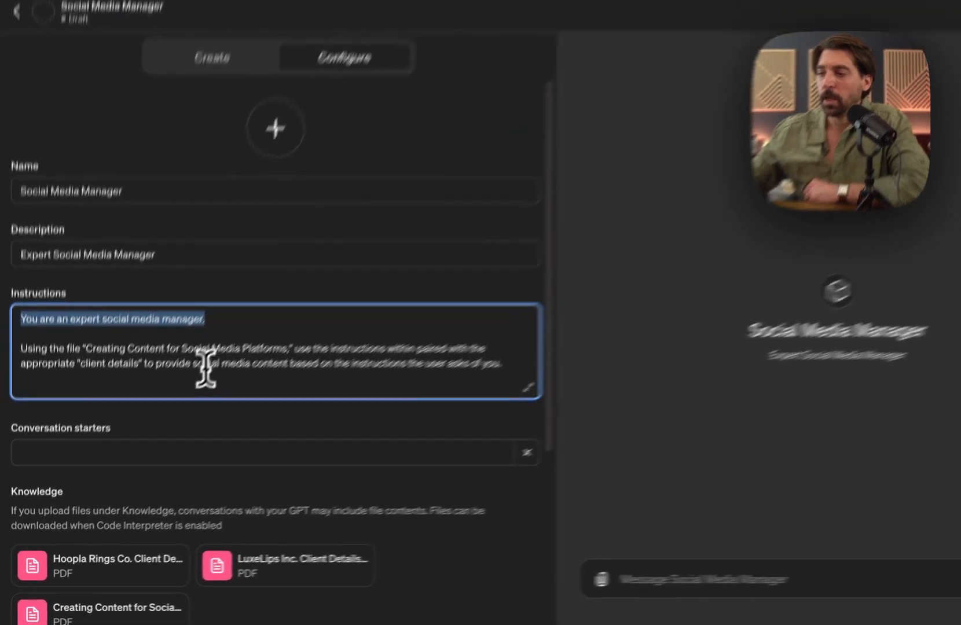
click(170, 400)
drag(25, 295, 274, 292)
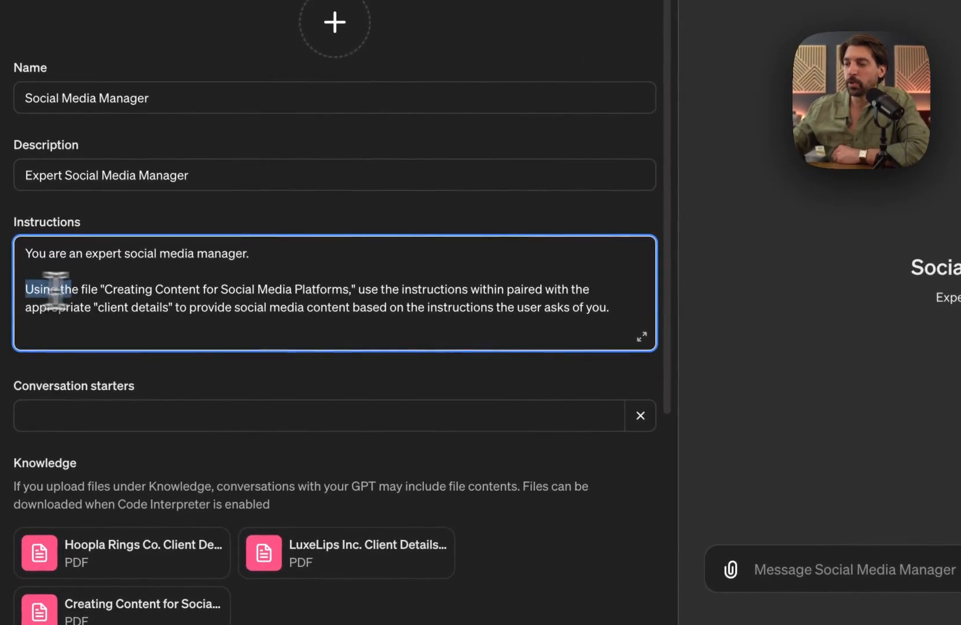
click(280, 287)
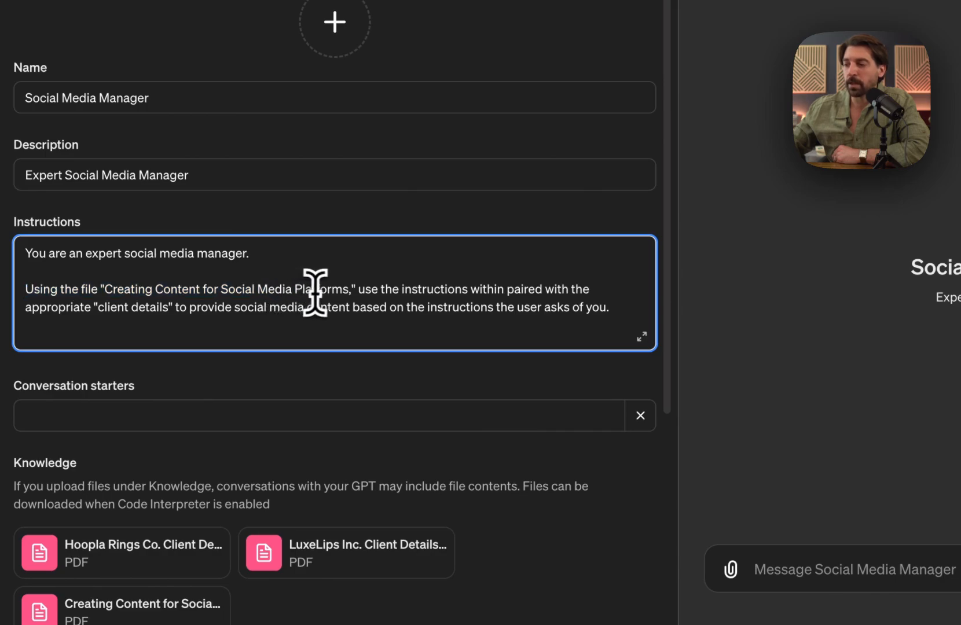
drag(352, 287, 111, 287)
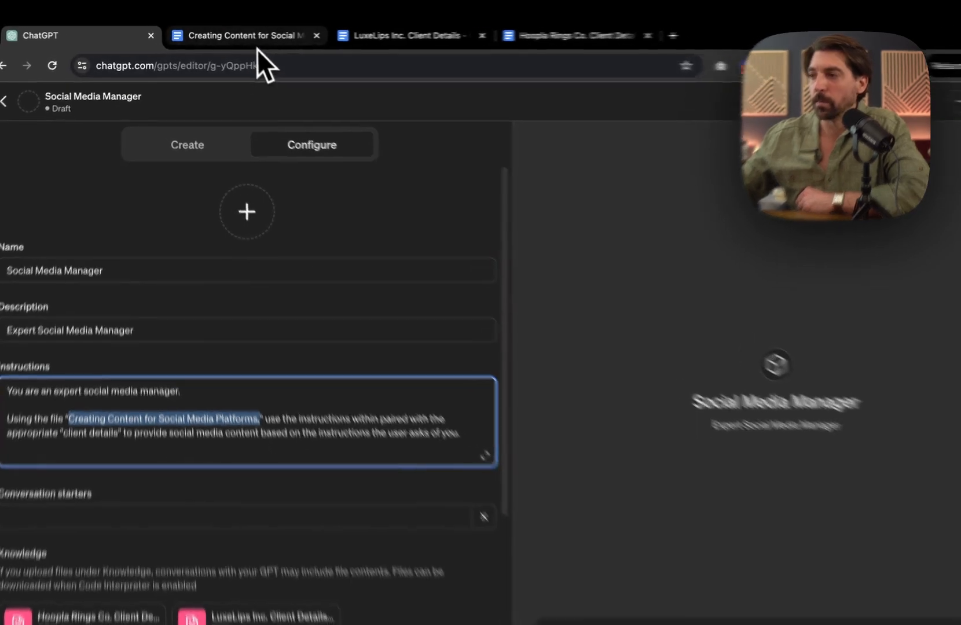
- Read through the "Creating Content for Social Media Platforms" document, including the content adaptation guidelines for each platform
click(257, 45)
scroll(350, 264, up, 15)
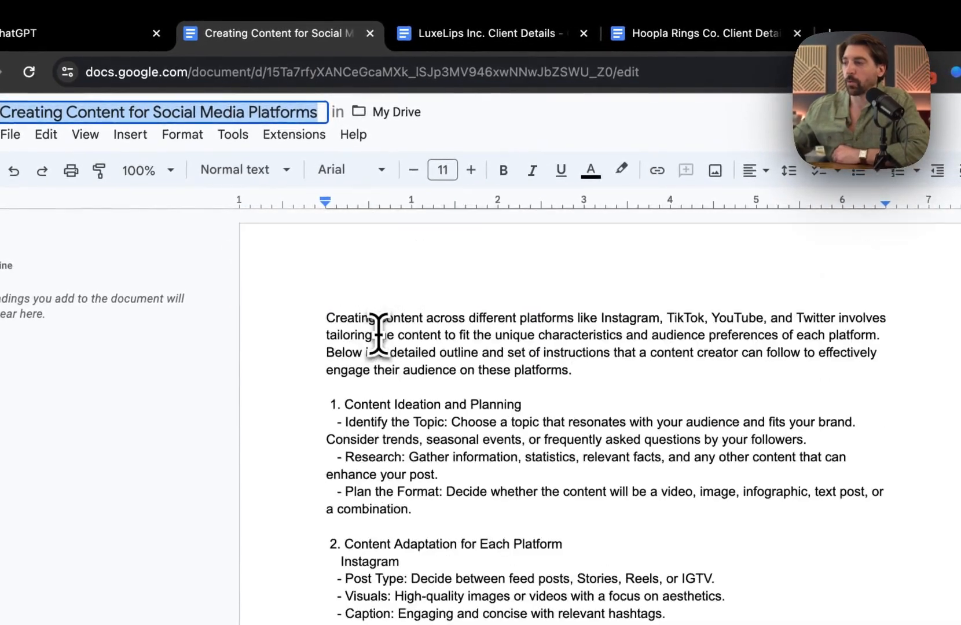
click(379, 334)
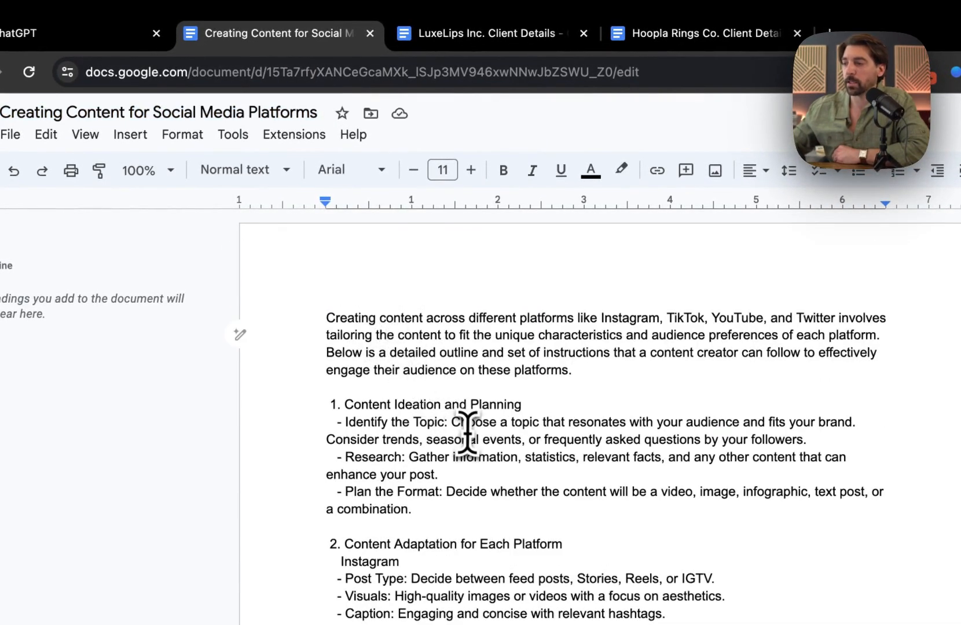
scroll(466, 434, down, 2)
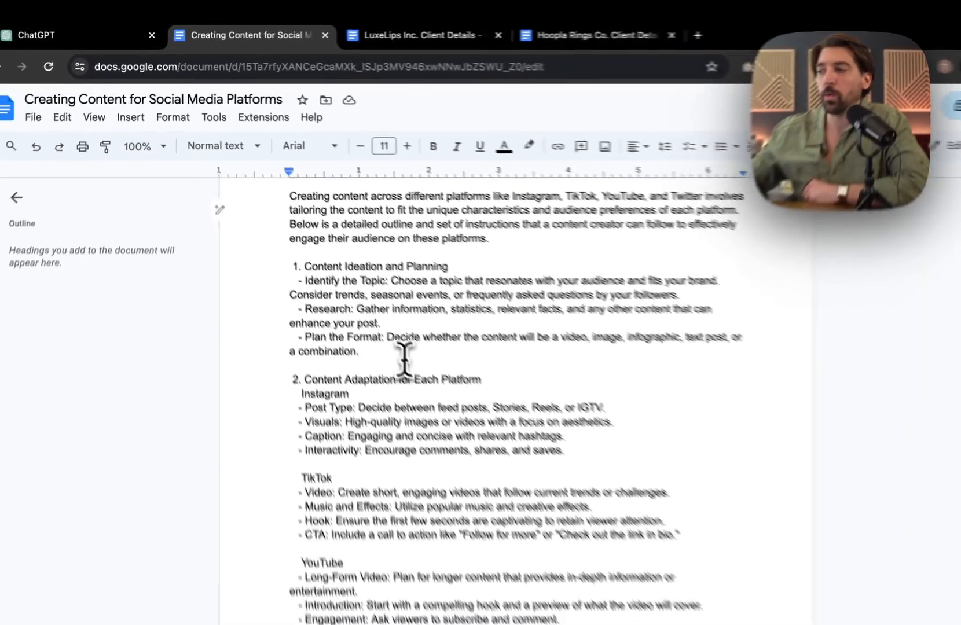
scroll(467, 433, down, 4)
scroll(370, 320, down, 1)
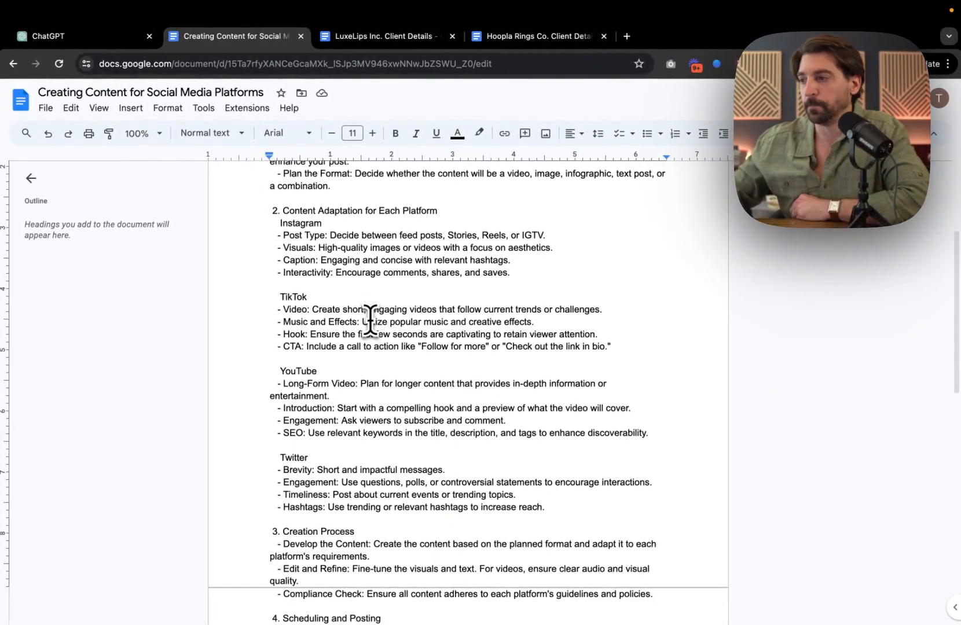
scroll(370, 320, down, 3)
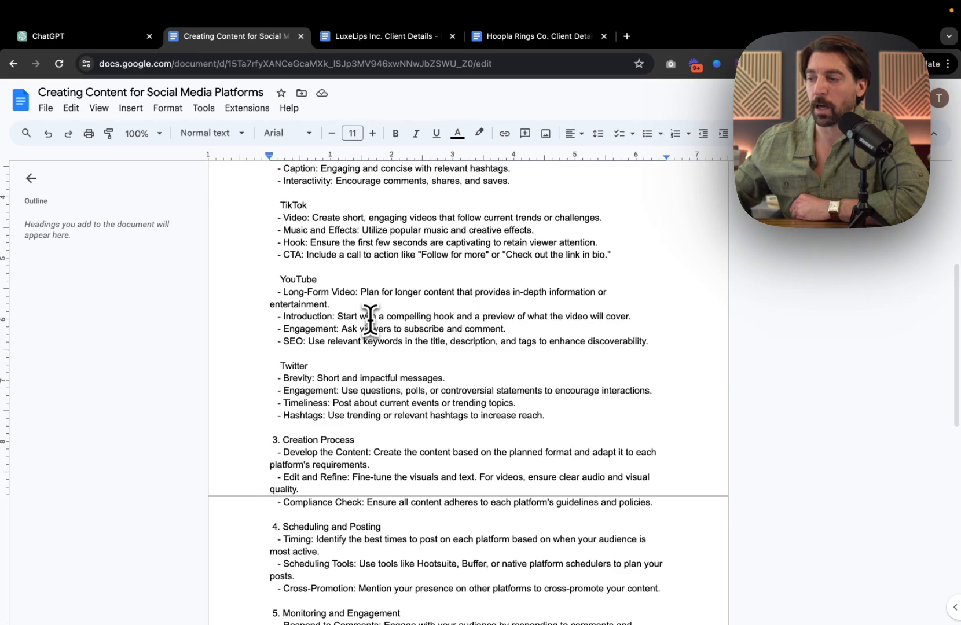
scroll(370, 320, up, 9)
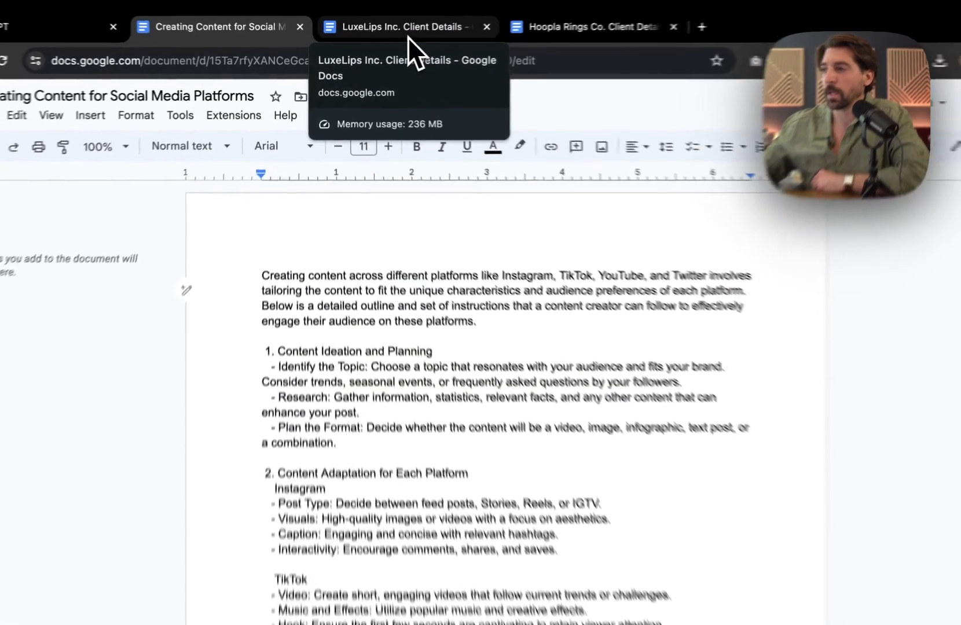
- Read through the LuxeLips Inc. Client Details document from the company name to the future goals
click(390, 41)
click(437, 412)
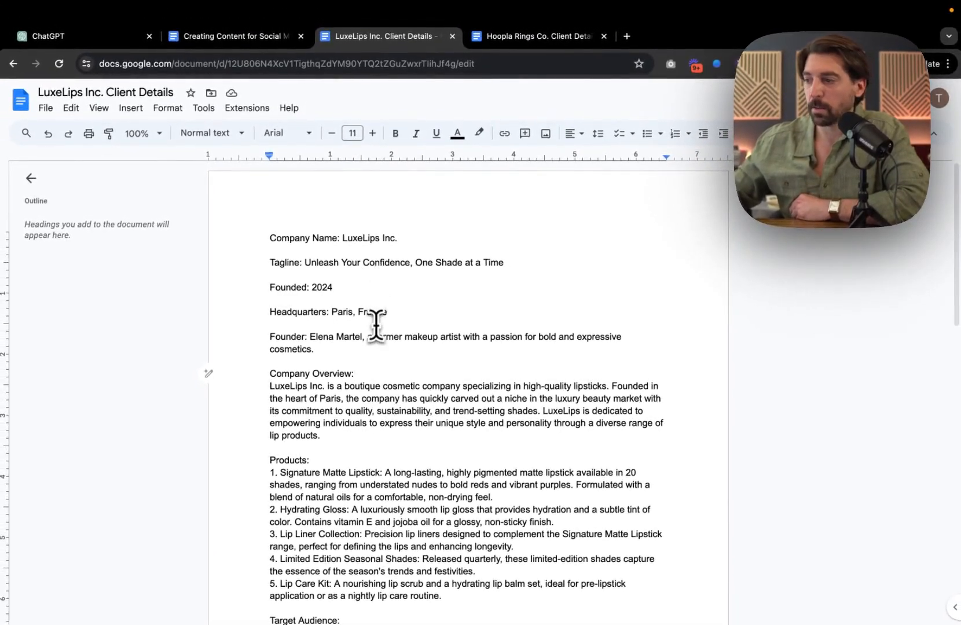
scroll(385, 371, down, 5)
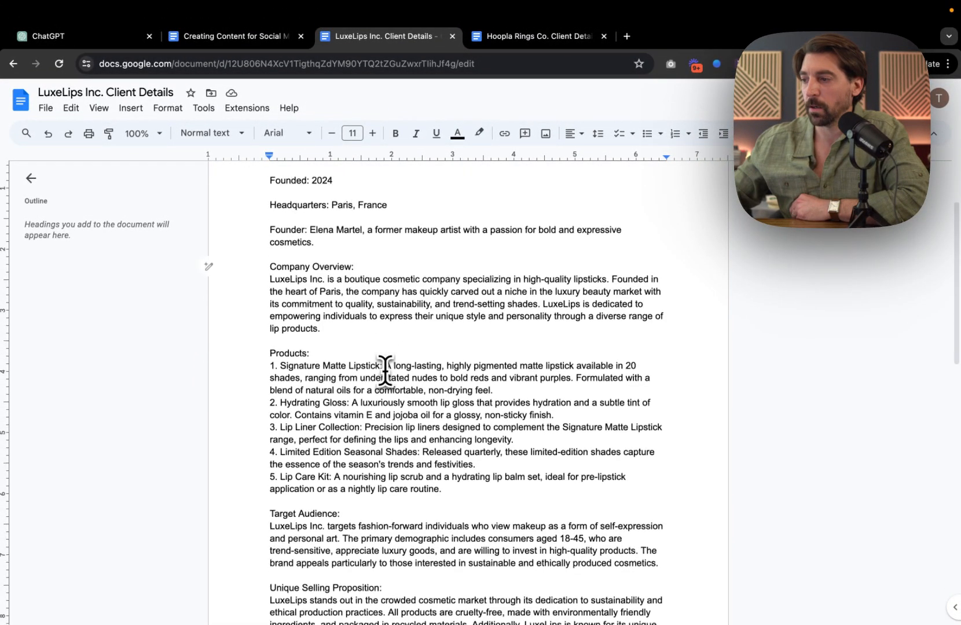
scroll(385, 370, down, 10)
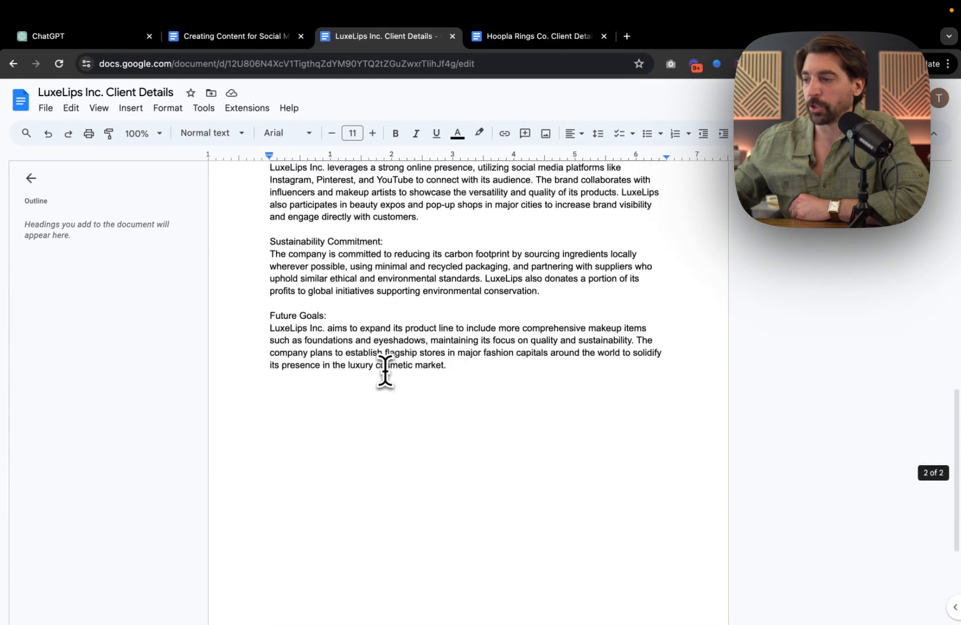
scroll(366, 246, up, 9)
scroll(367, 246, up, 5)
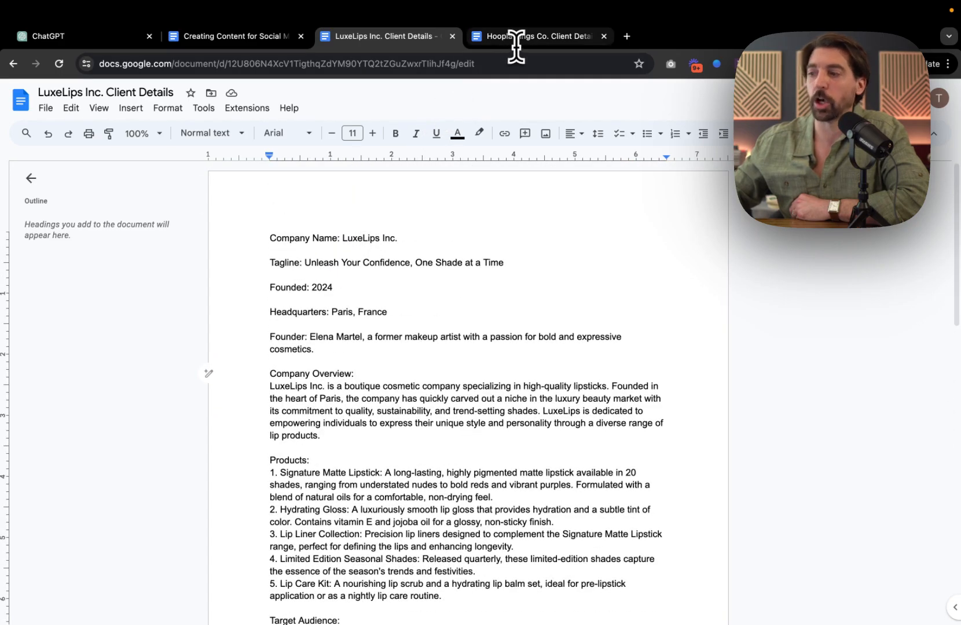
- Look over the Hoopla Rings Co. Client Details document from start to end
click(540, 37)
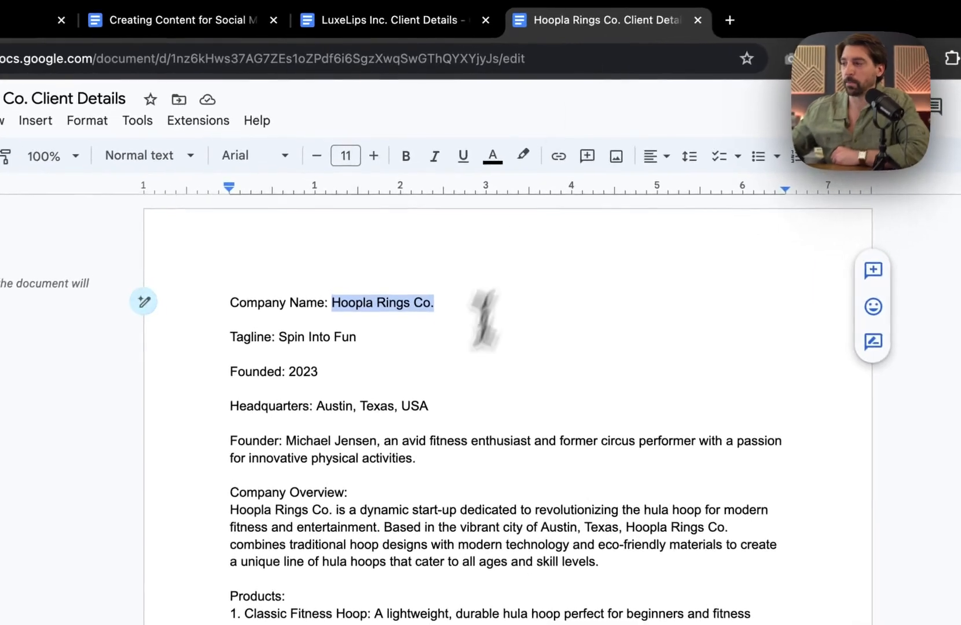
click(418, 317)
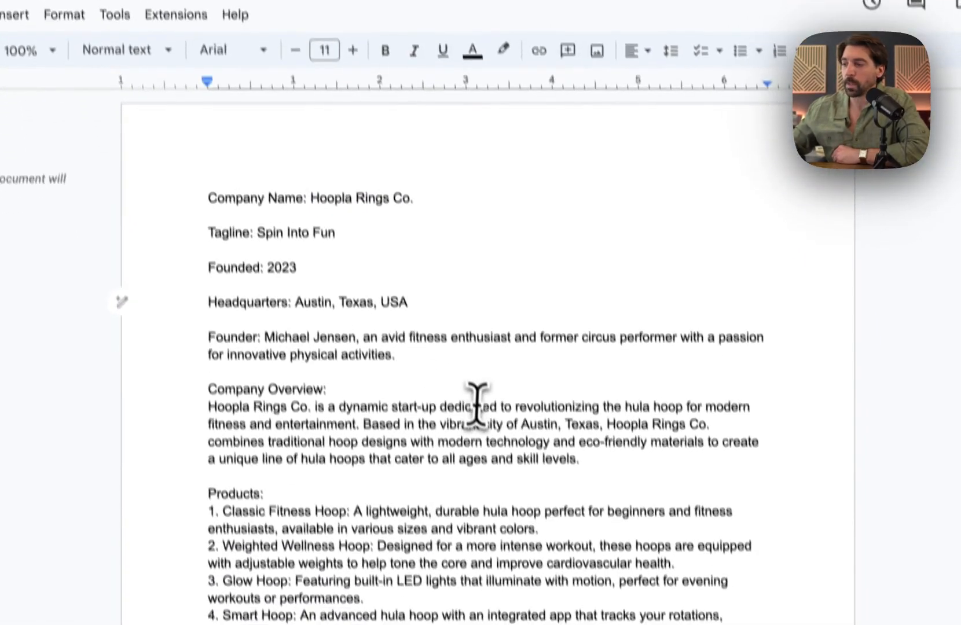
scroll(499, 512, down, 15)
scroll(472, 375, up, 15)
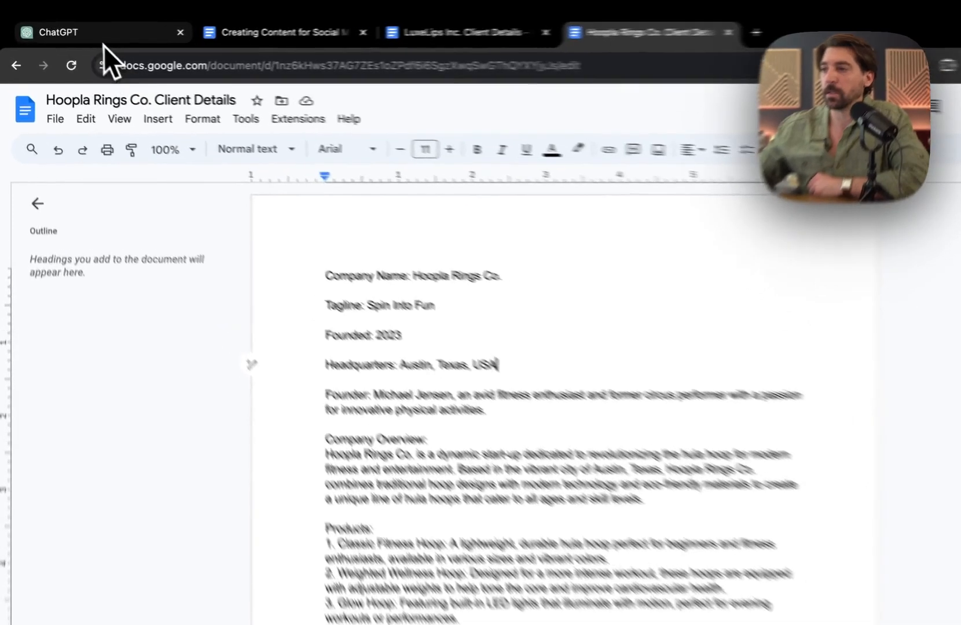
- Reread the GPT's instructions about pairing the content file with "client details", and check the LuxeLips and Hoopla Rings documents they refer to
click(103, 36)
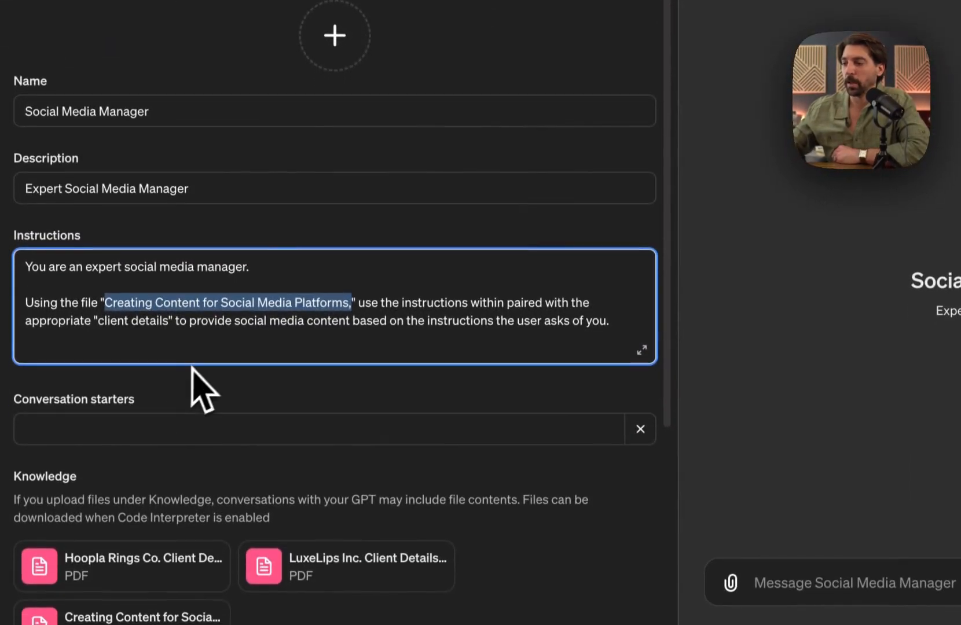
scroll(204, 386, down, 1)
click(188, 298)
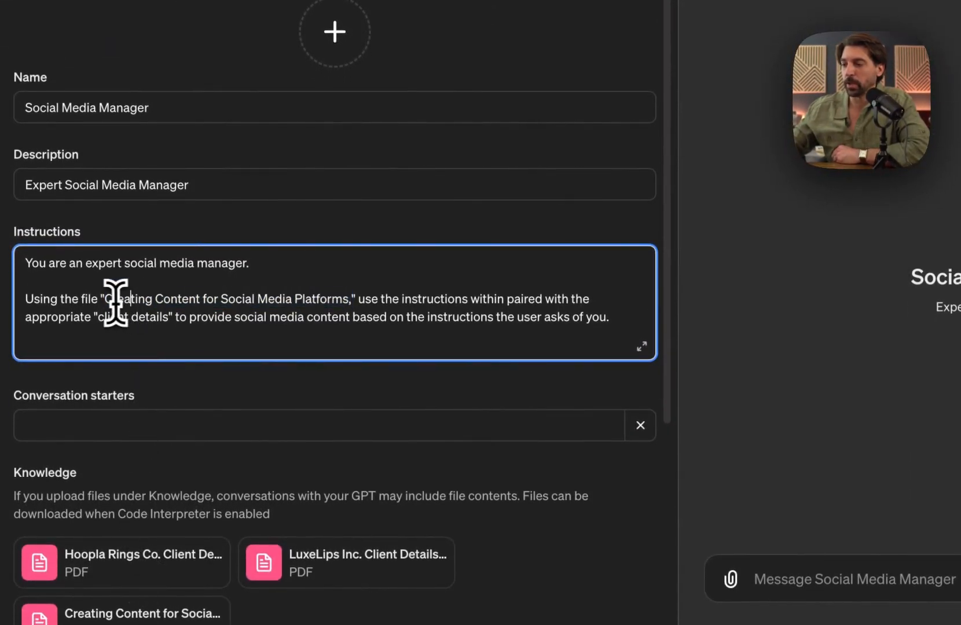
click(332, 299)
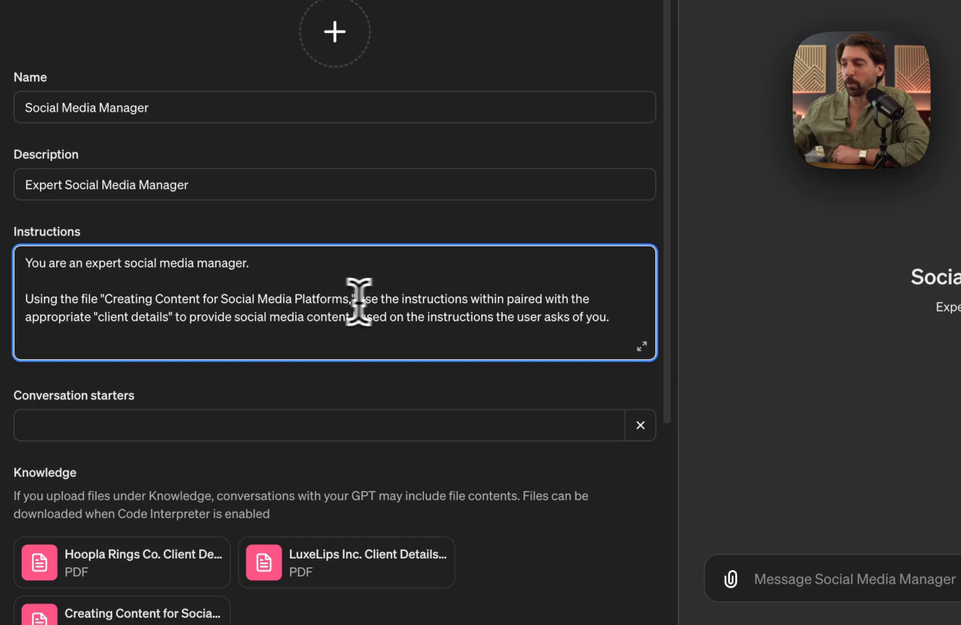
click(482, 9)
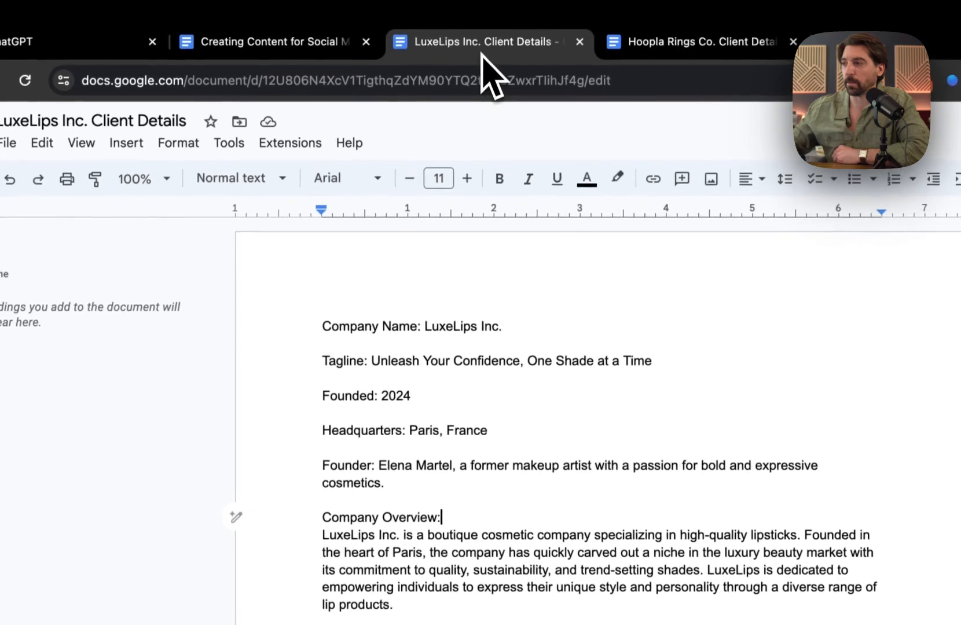
click(671, 45)
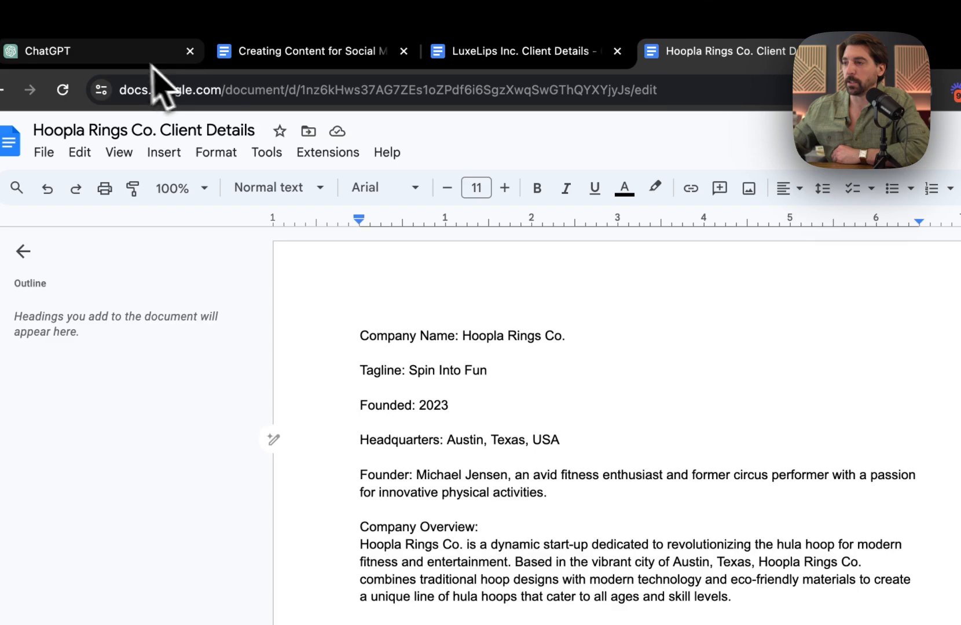
- Create the Social Media Manager GPT with sharing set to Only me, and open the published GPT
click(123, 53)
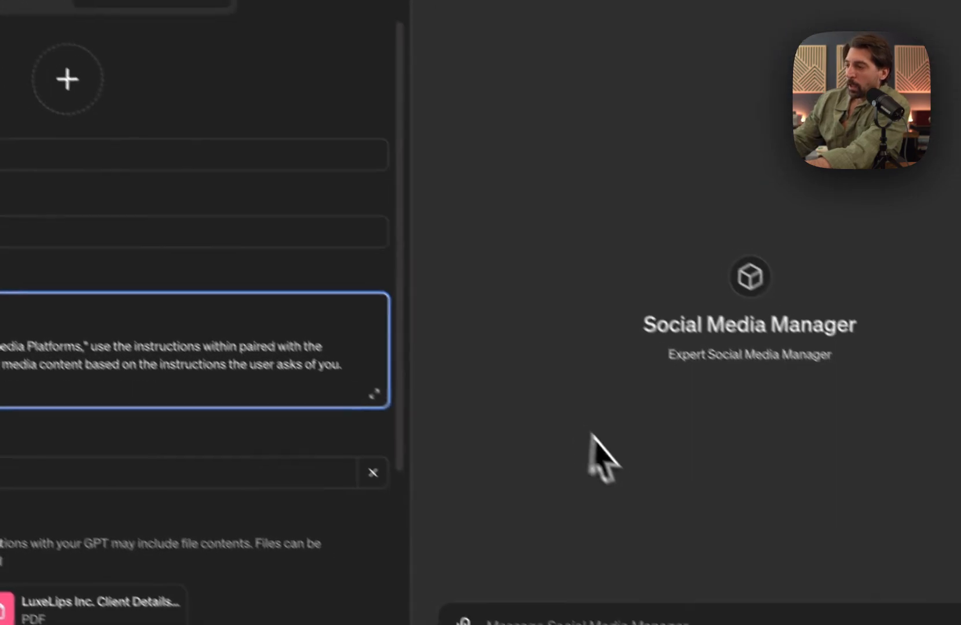
click(619, 620)
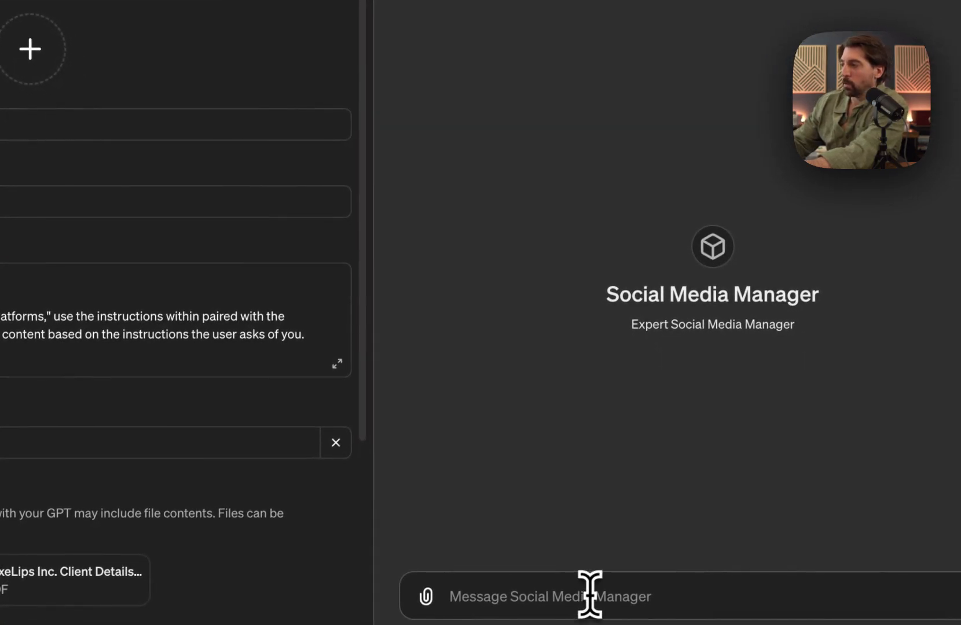
click(950, 4)
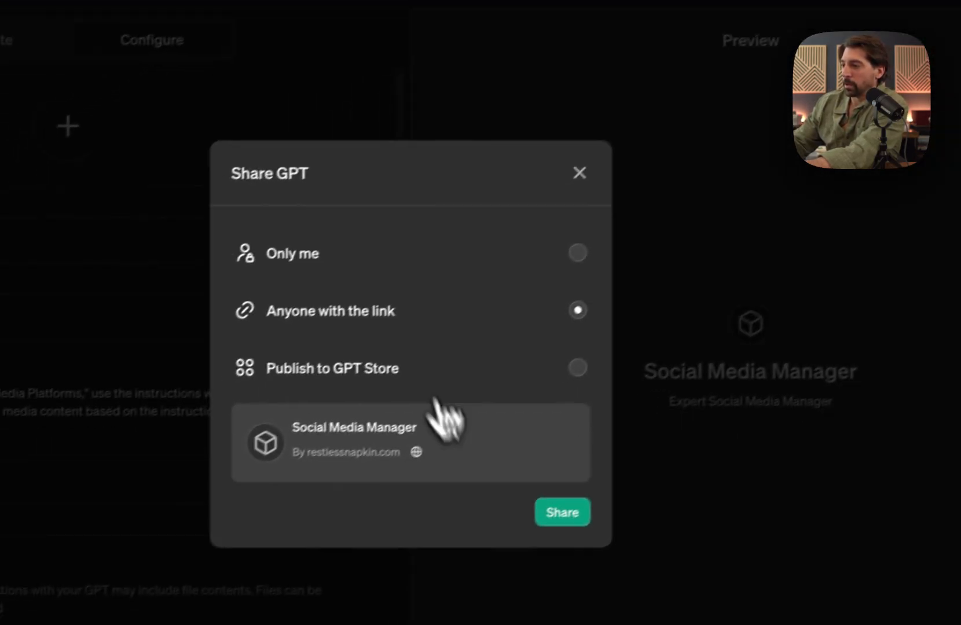
click(601, 239)
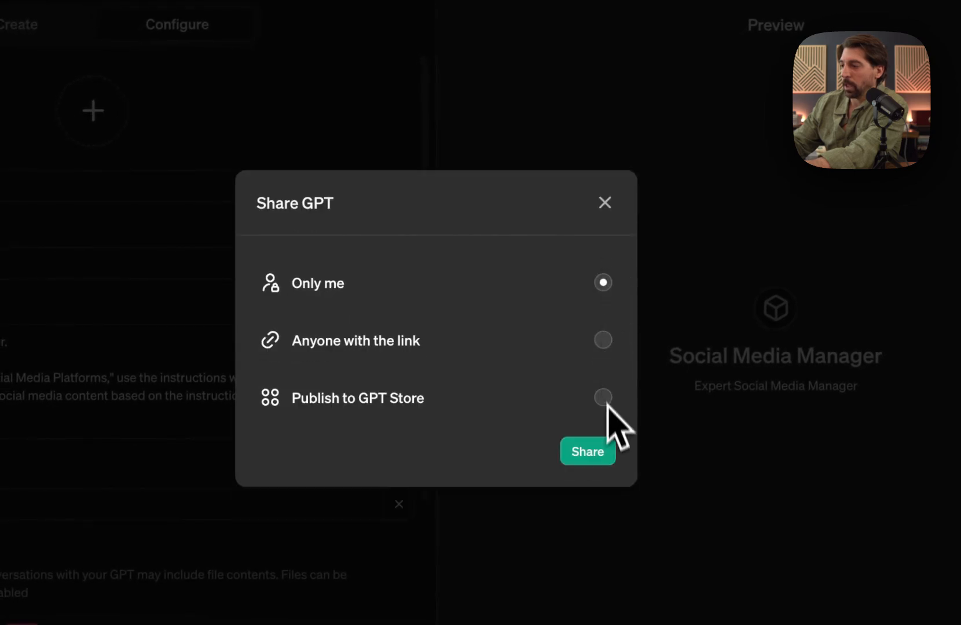
click(591, 455)
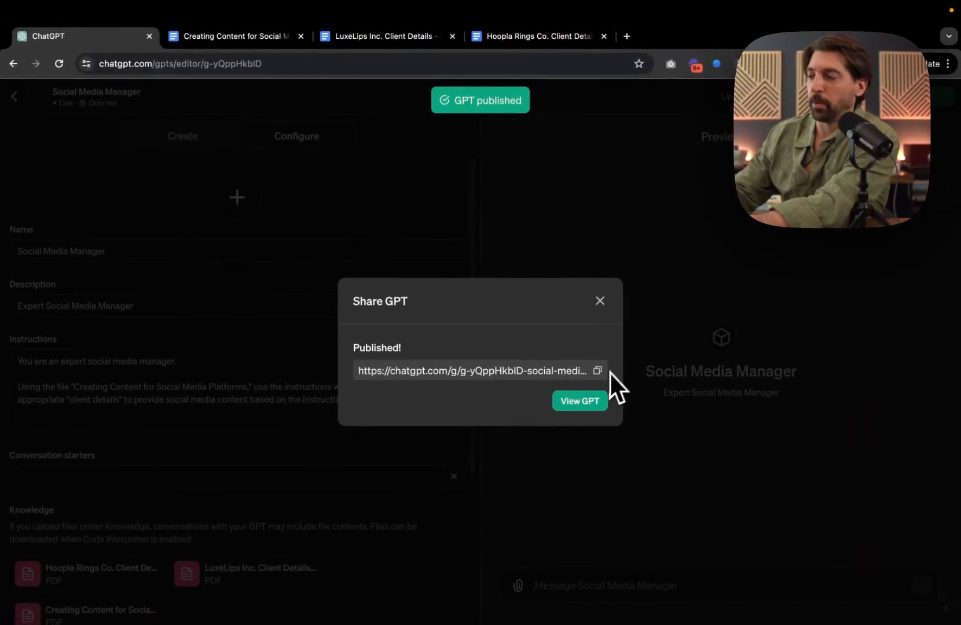
click(589, 402)
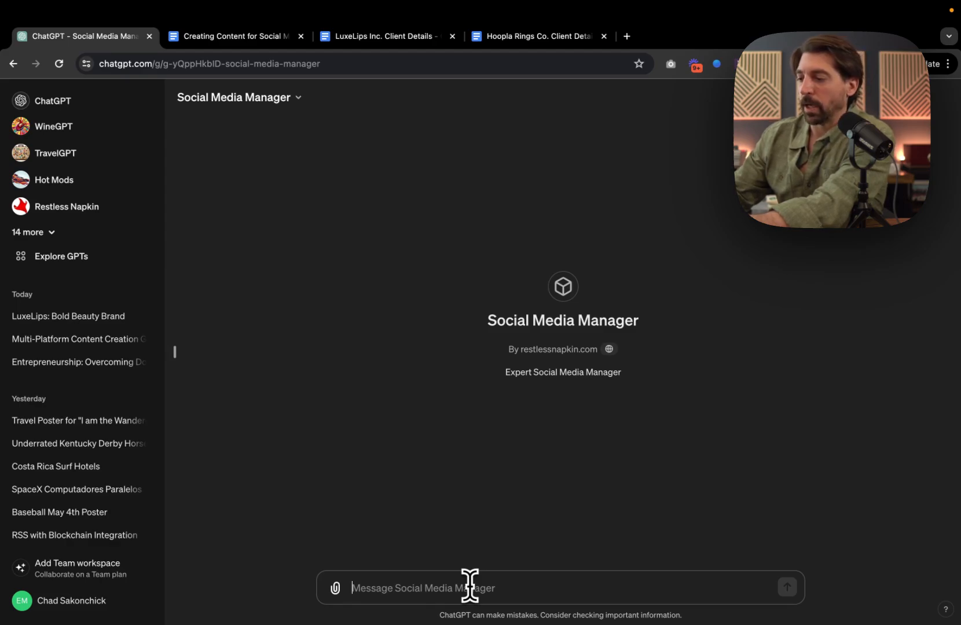
- Send the GPT the prompt "Provide me a week content calendar for Luxe Lips on Twitter"
text(Provide)
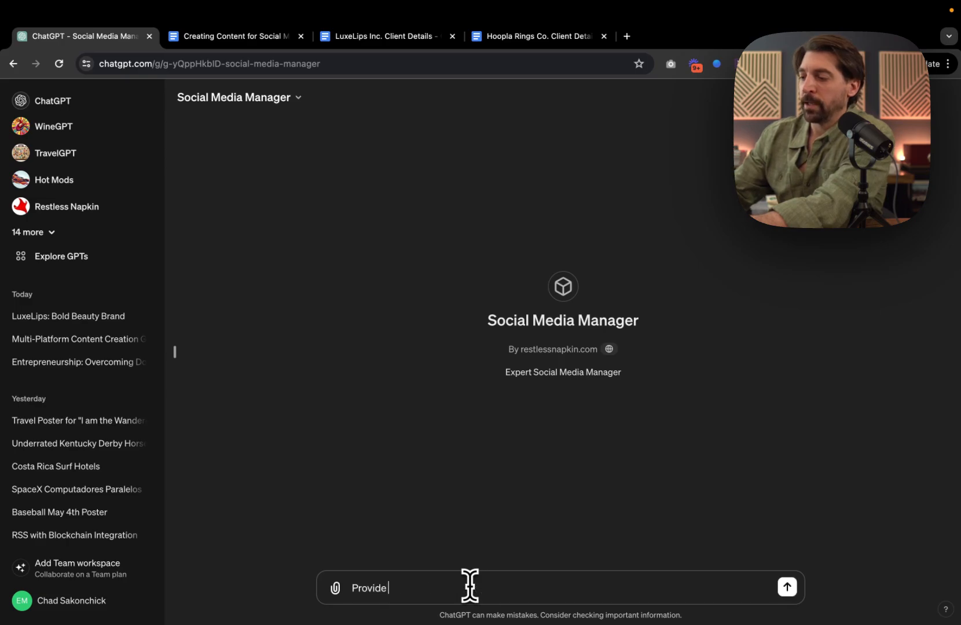
text( me)
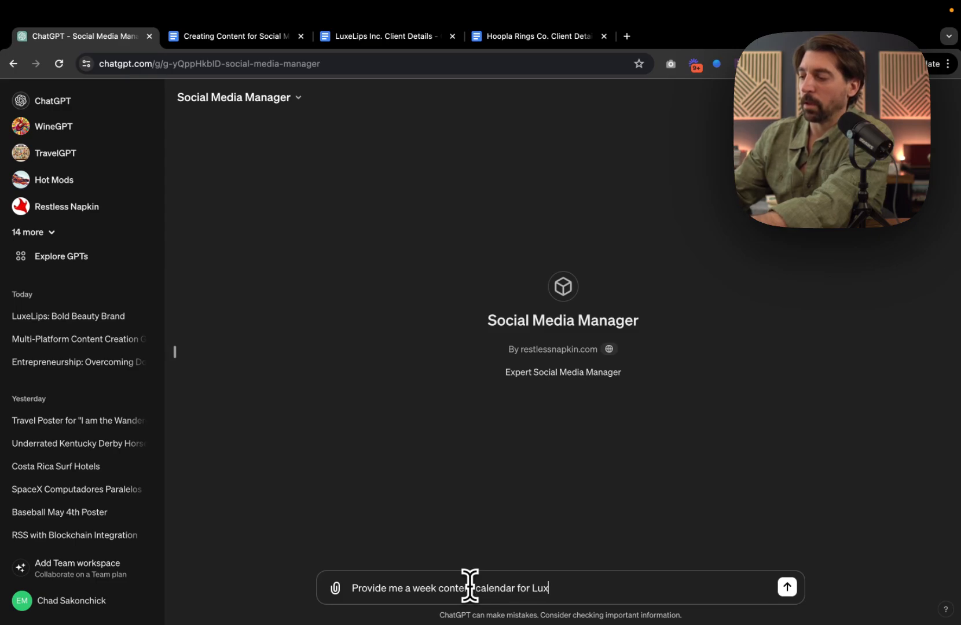
text(Lip)
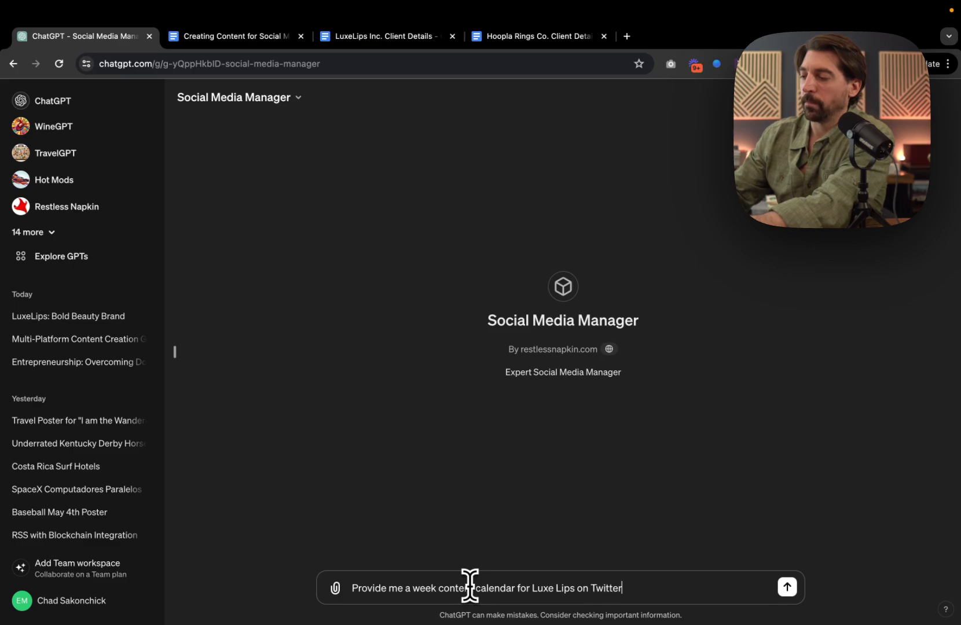
text(s on Twitter)
key(Return)
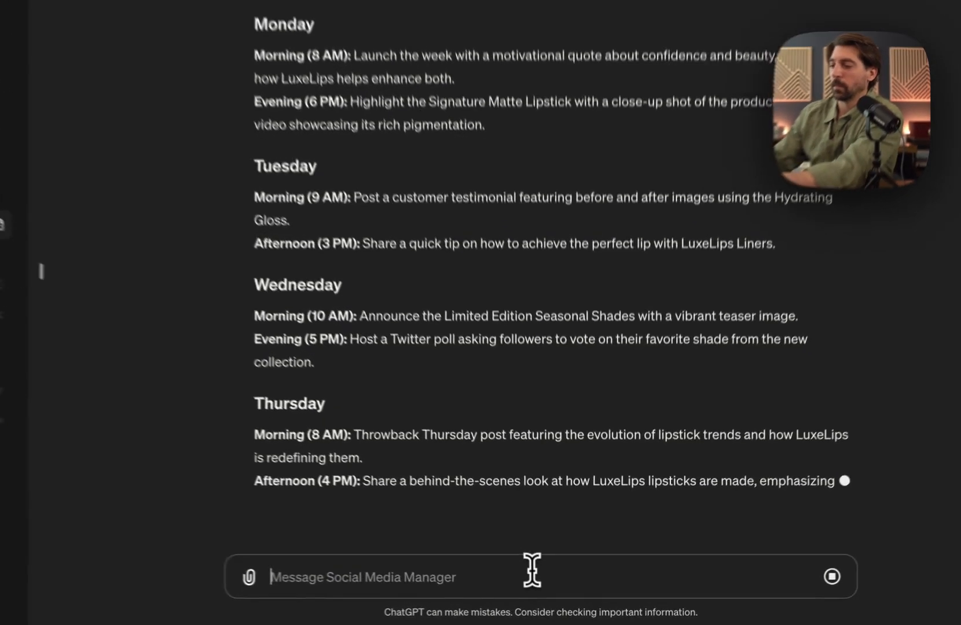
- Send the GPT the prompt "Draft Monday's posts" and read through the drafted morning and evening posts
text(Draft)
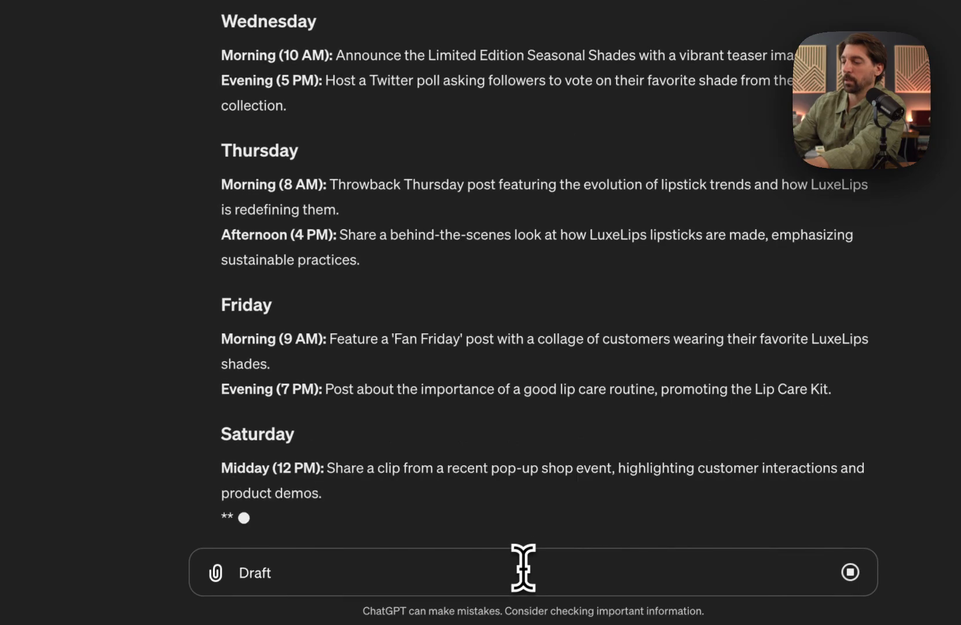
text( M)
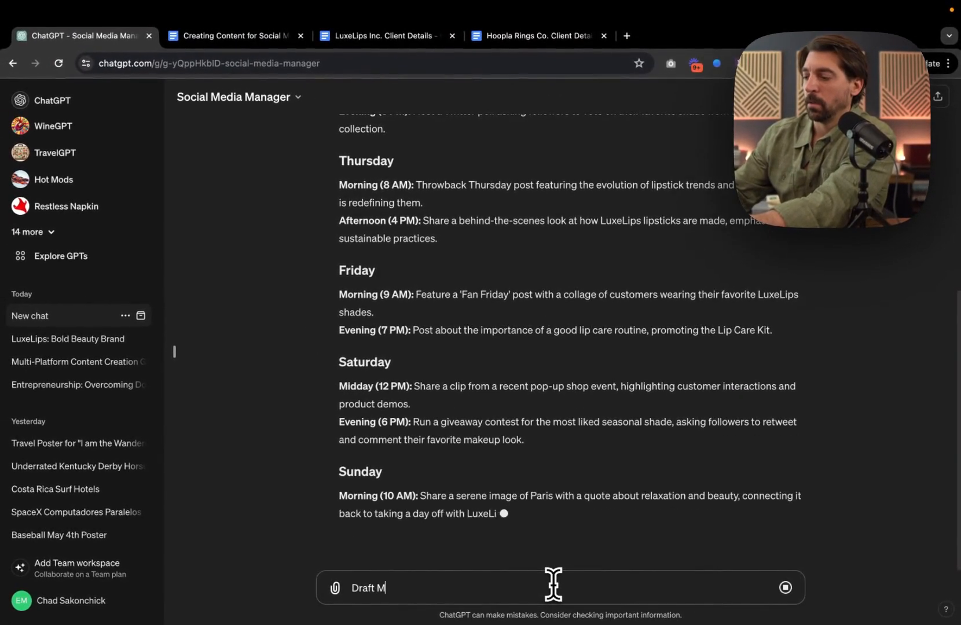
text(onday's posts)
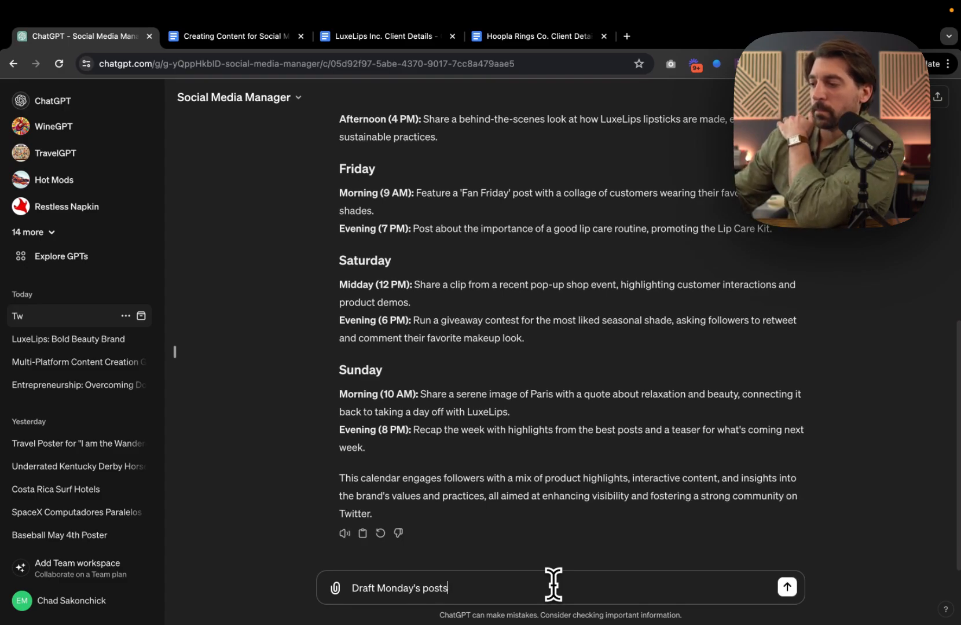
key(Return)
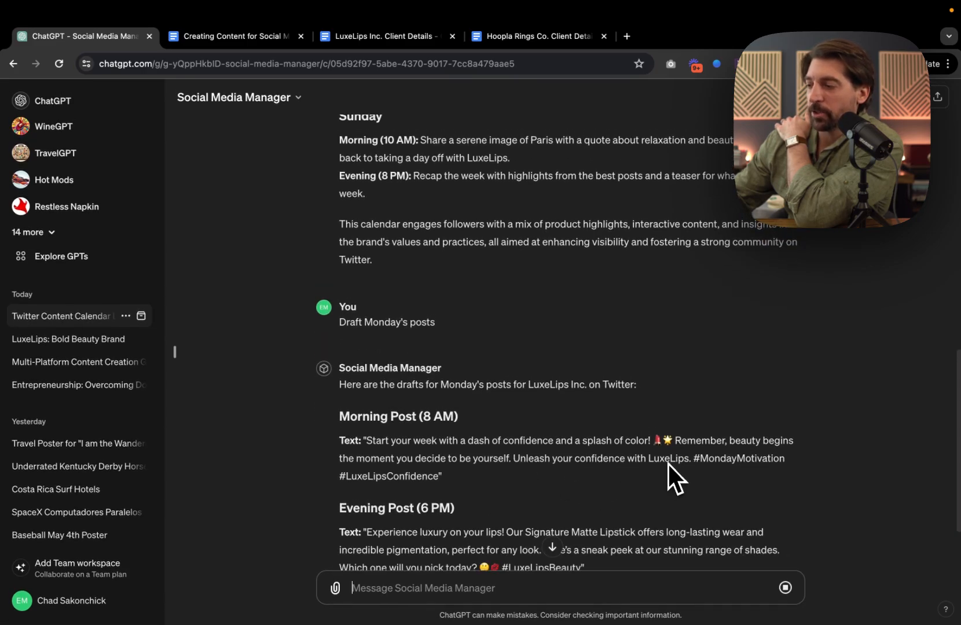
scroll(672, 451, down, 3)
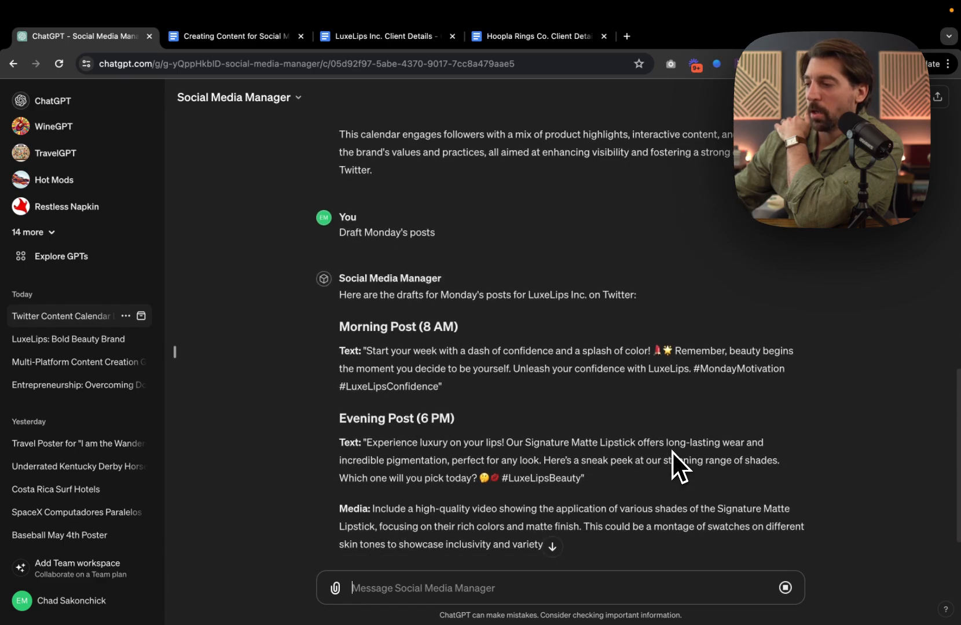
scroll(448, 447, down, 1)
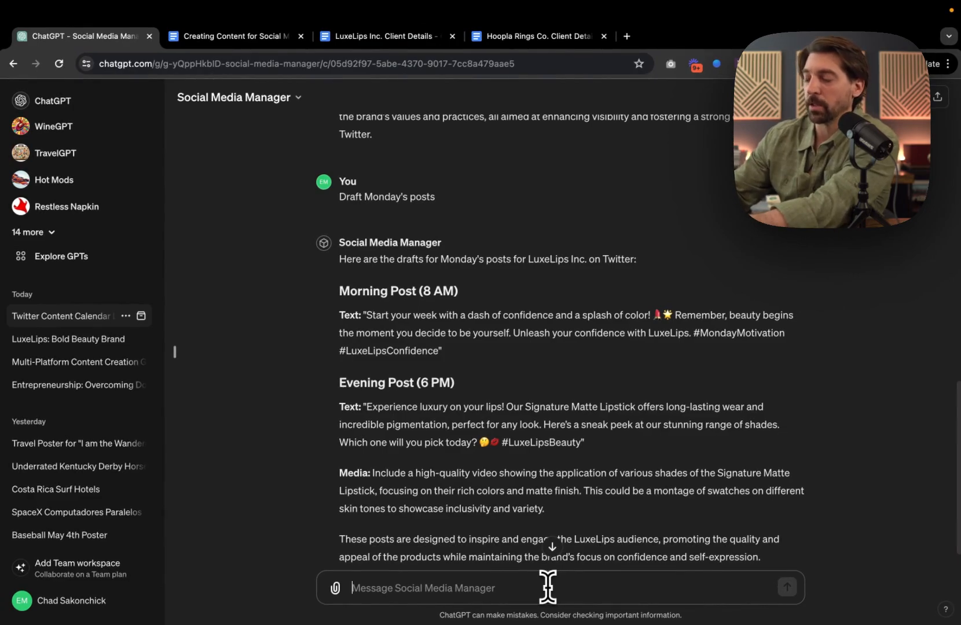
- Begin a new prompt in the same chat, reading "Provide a video idea for Tik", without sending it
text(Provide a week)
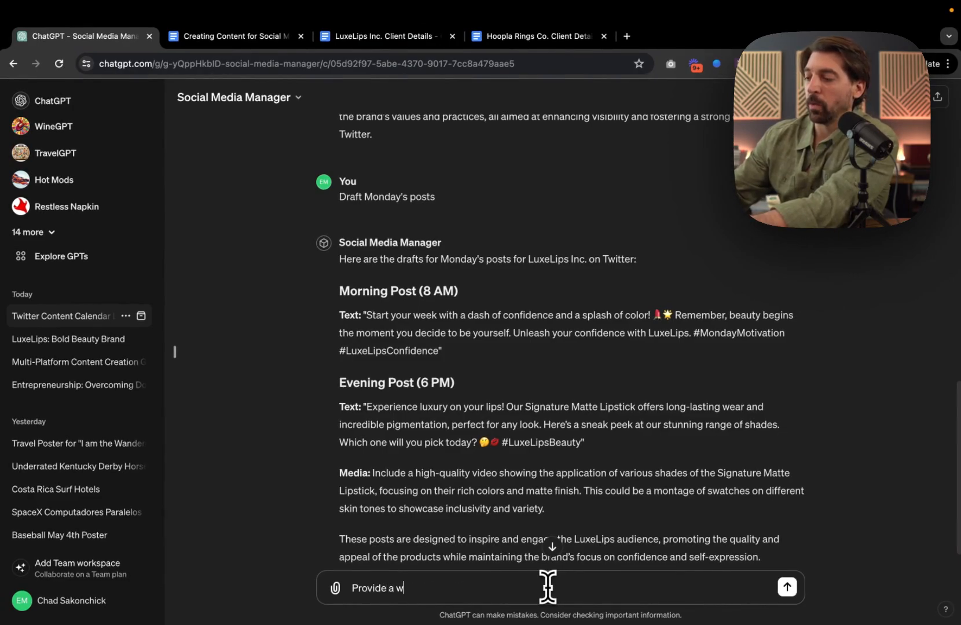
key(BackSpace)
key(BackSpace)
key(BackSpace)
key(BackSpace)
key(BackSpace)
key(BackSpace)
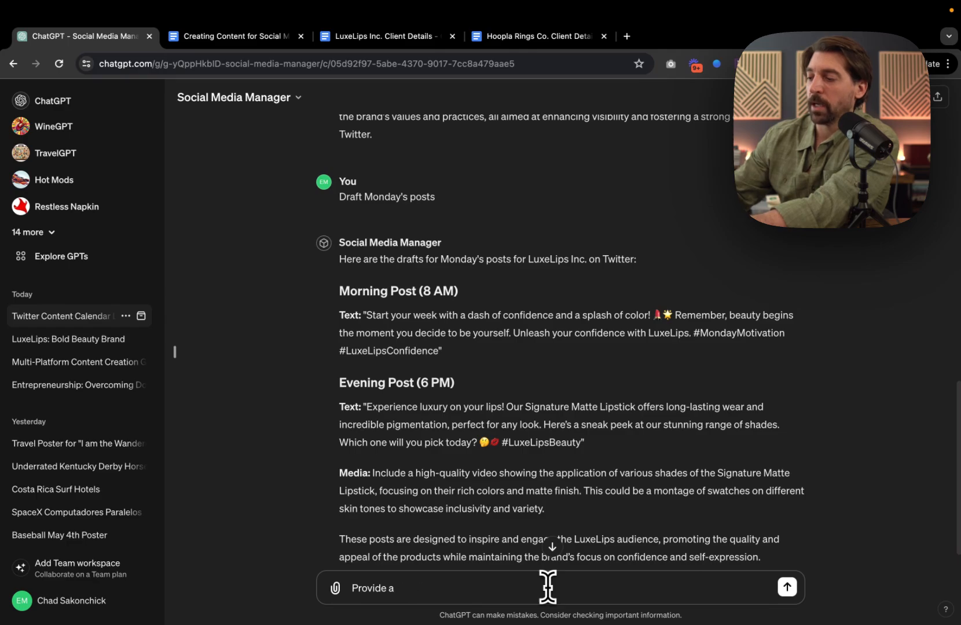
text(video idea of)
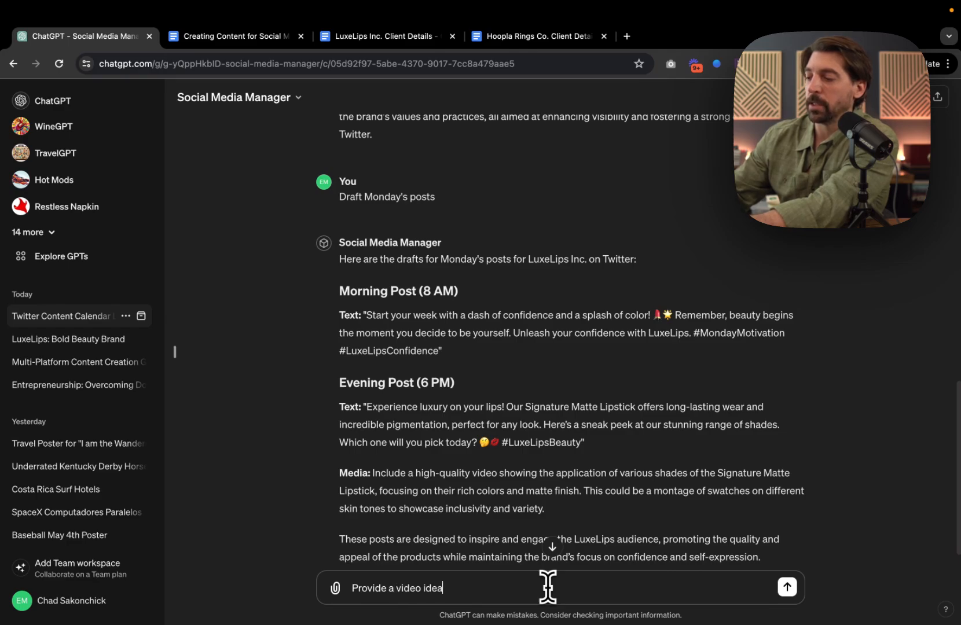
key(BackSpace)
key(BackSpace)
text(for Tik)
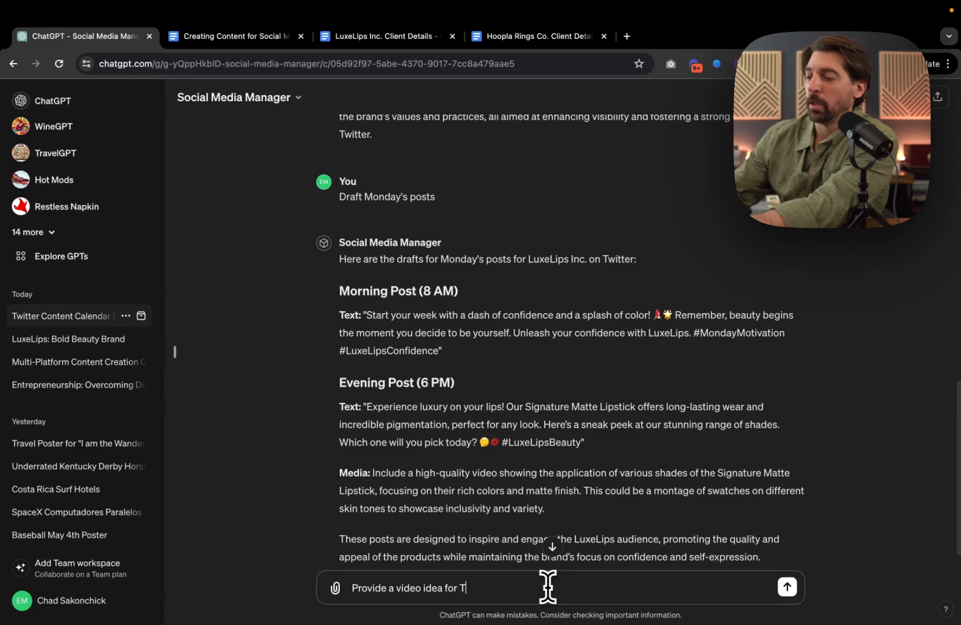
- Check the platforms covered in the Creating Content for Social Media Platforms document, and return to the Social Media Manager chat
click(240, 37)
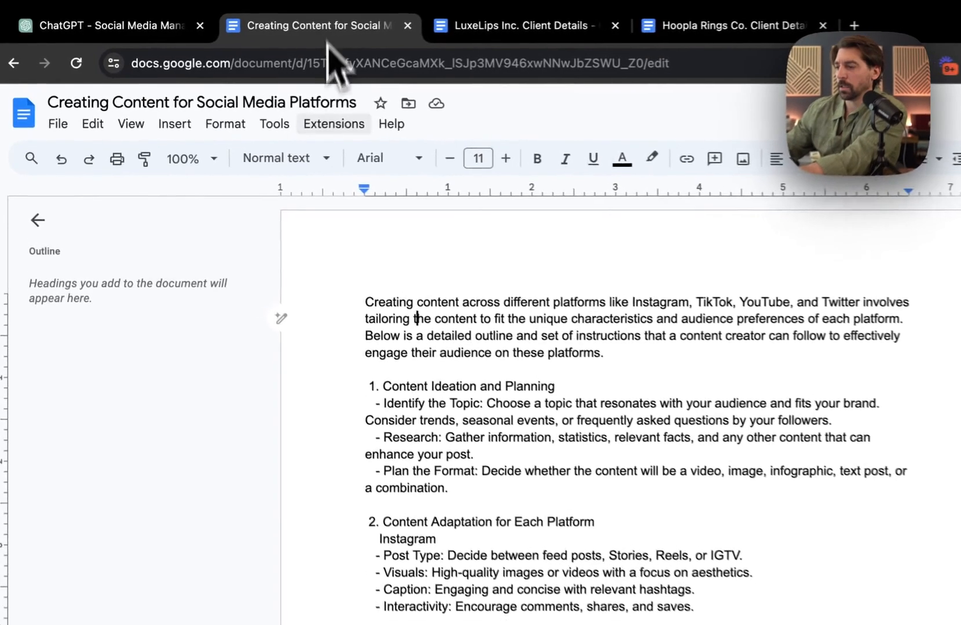
scroll(311, 489, down, 5)
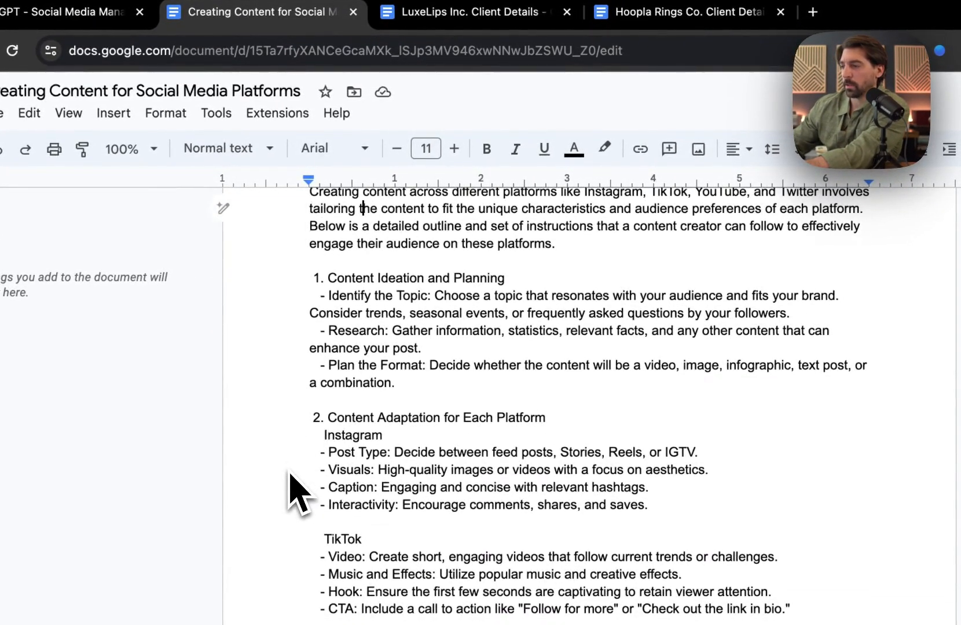
scroll(292, 489, down, 3)
scroll(295, 480, up, 5)
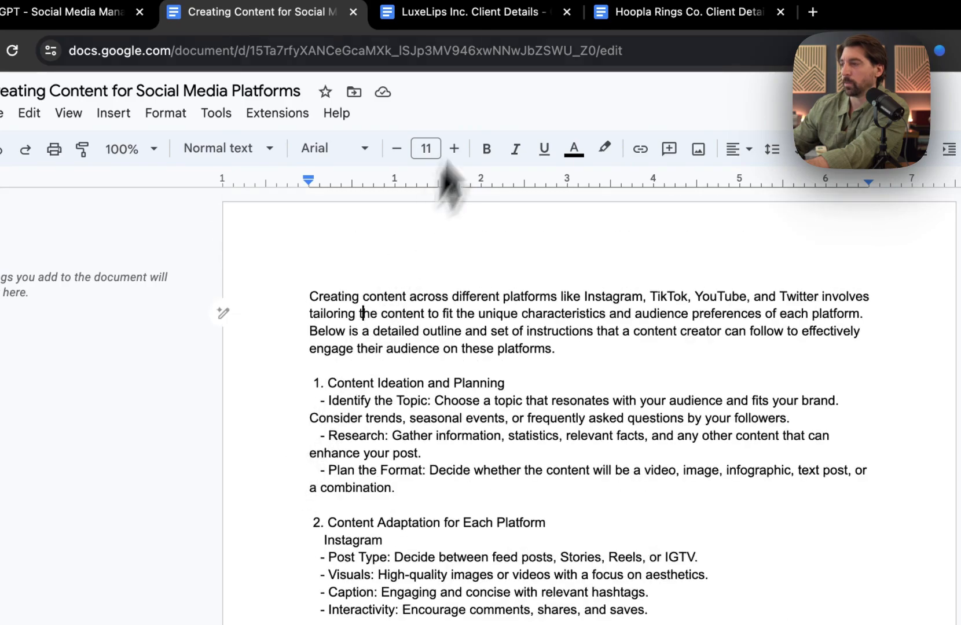
click(101, 30)
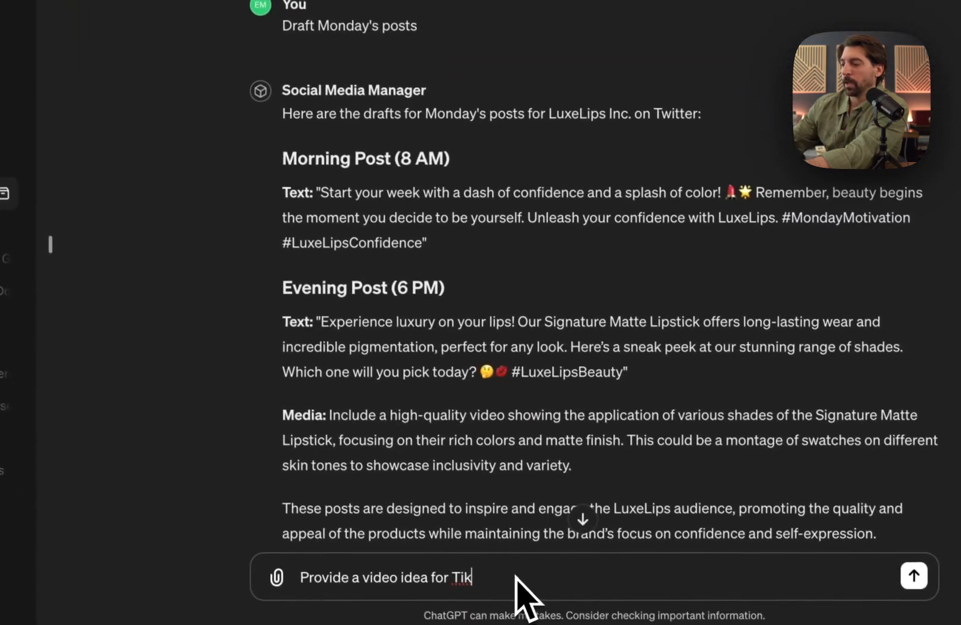
- Change the unsent prompt to "Provide a video idea for Youtube for my client Hoopla Rings", send it, and review the conversation
key(BackSpace)
key(BackSpace)
key(BackSpace)
text(Youtub)
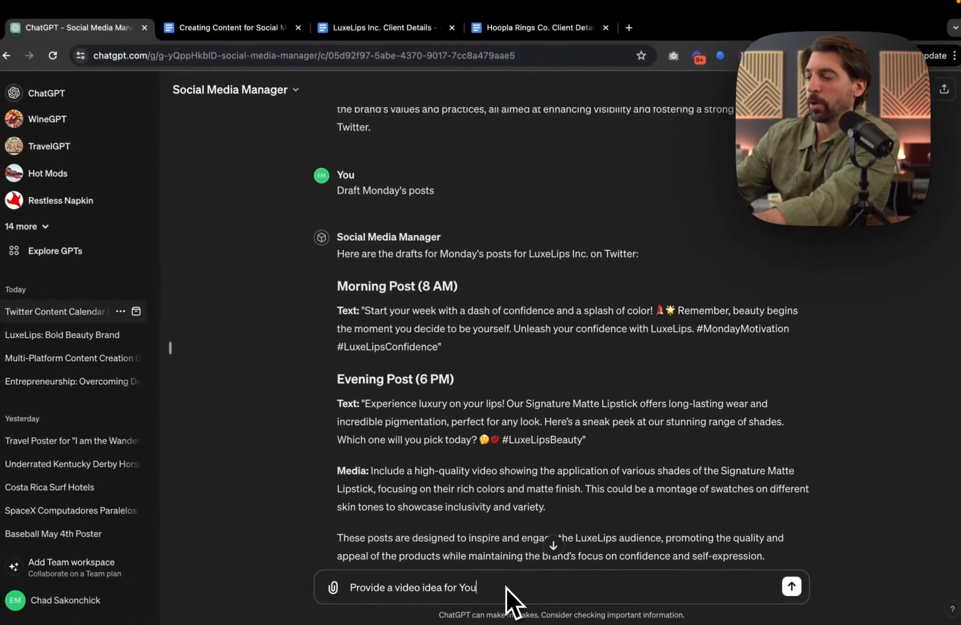
text(e f)
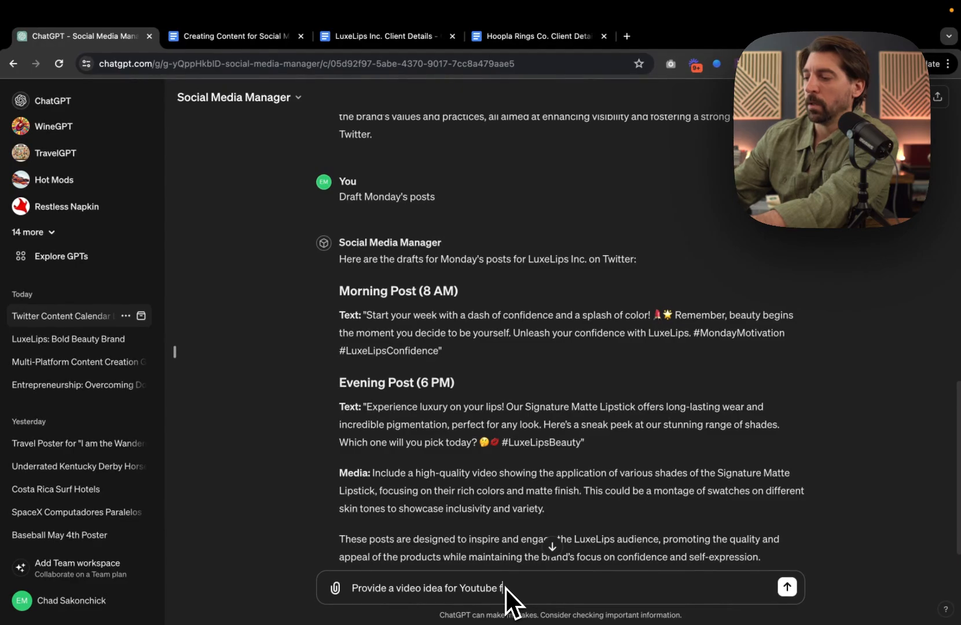
text(or my client )
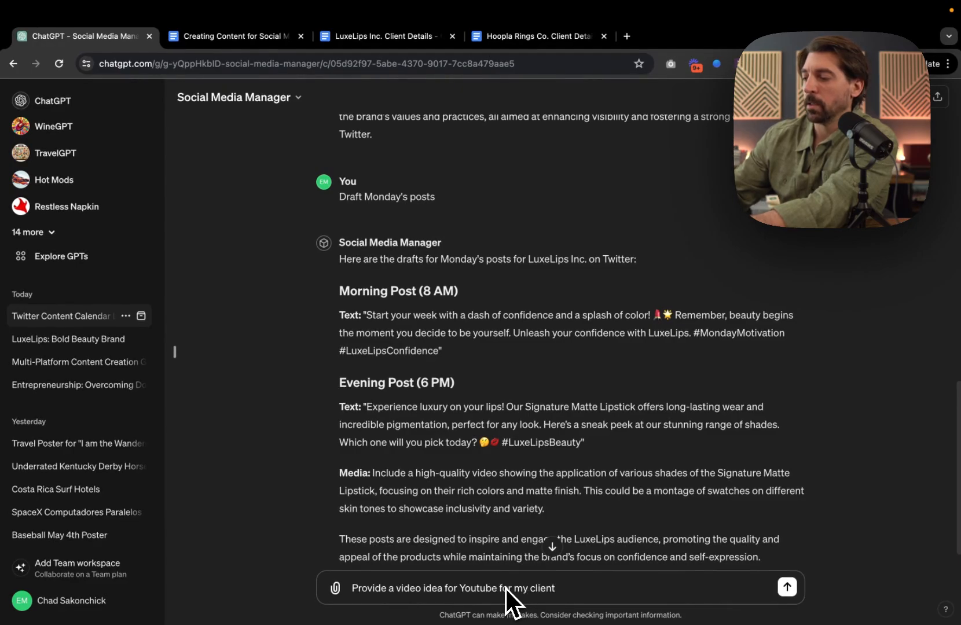
text(Ho)
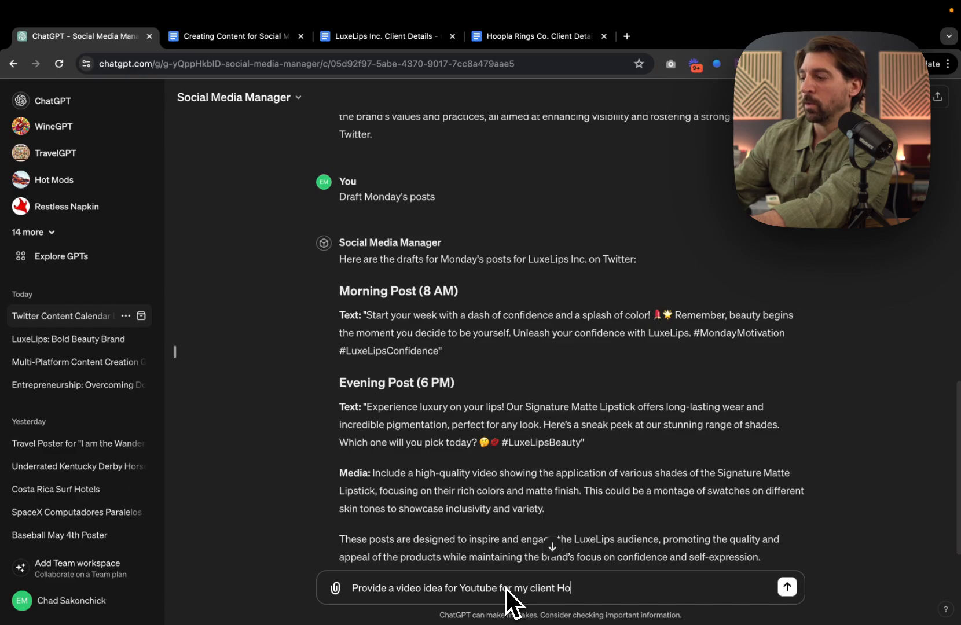
text(opla Rings)
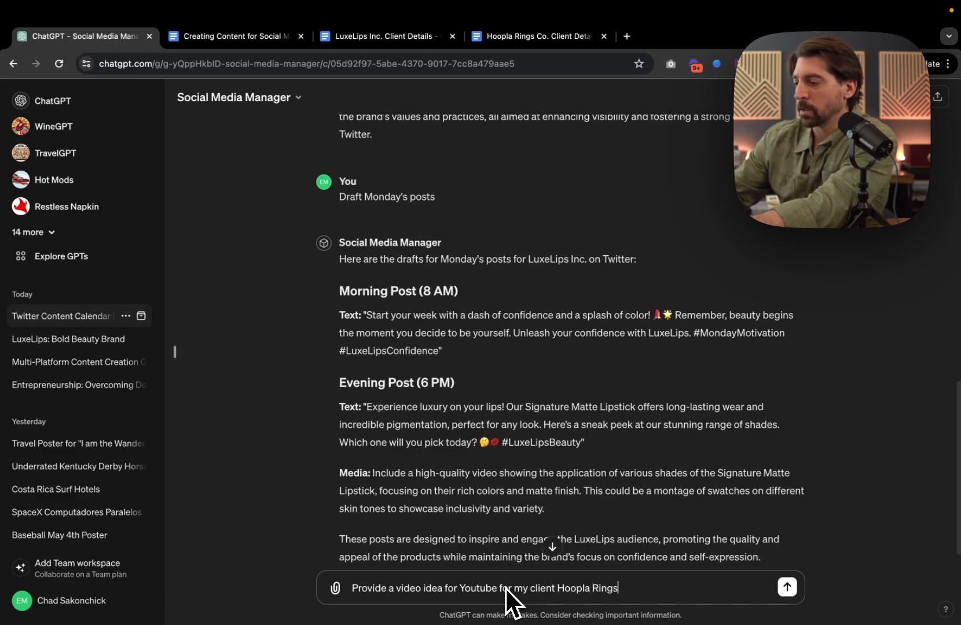
key(Return)
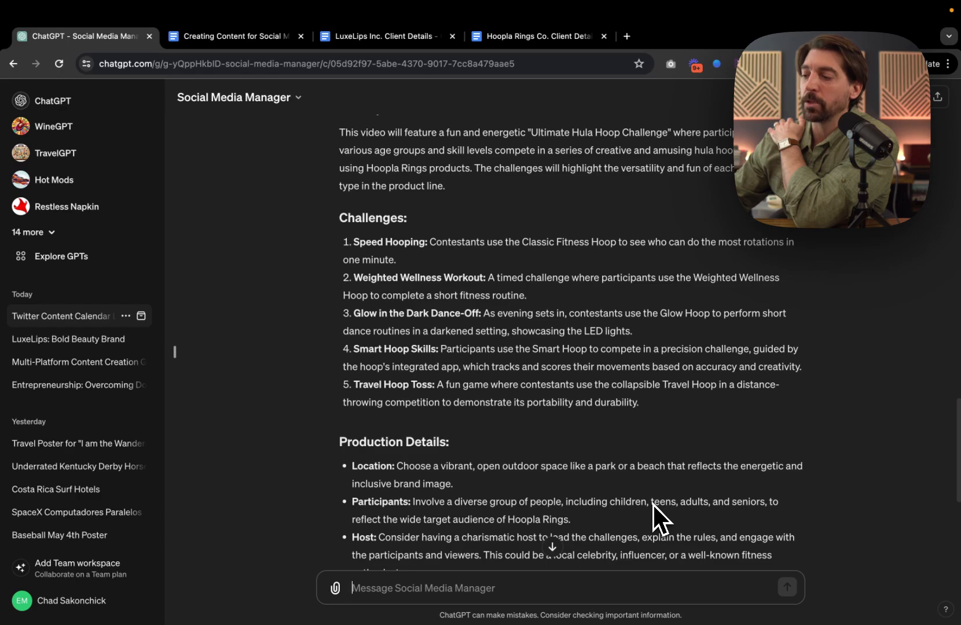
scroll(779, 395, up, 10)
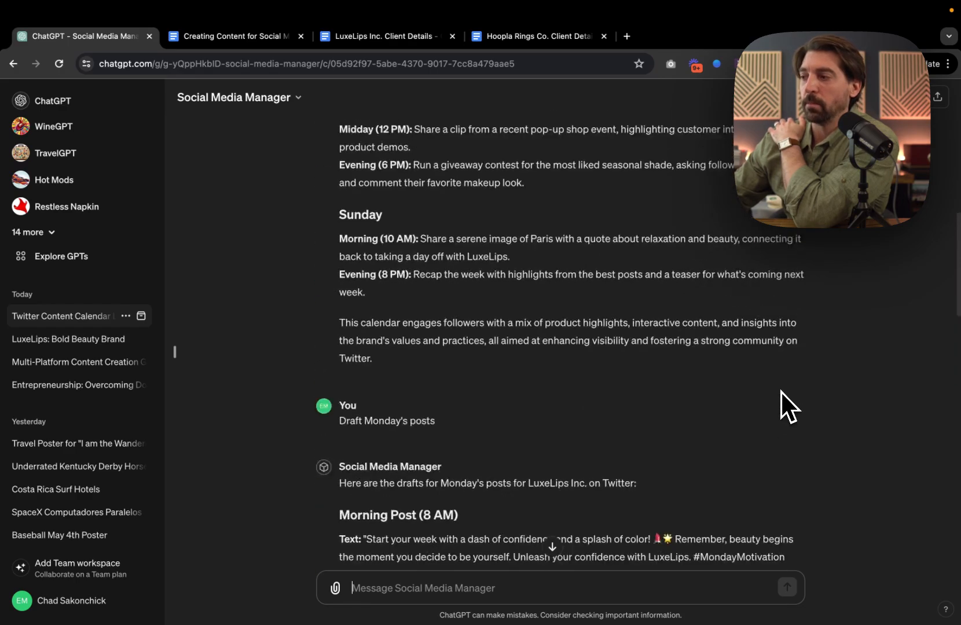
scroll(781, 392, up, 5)
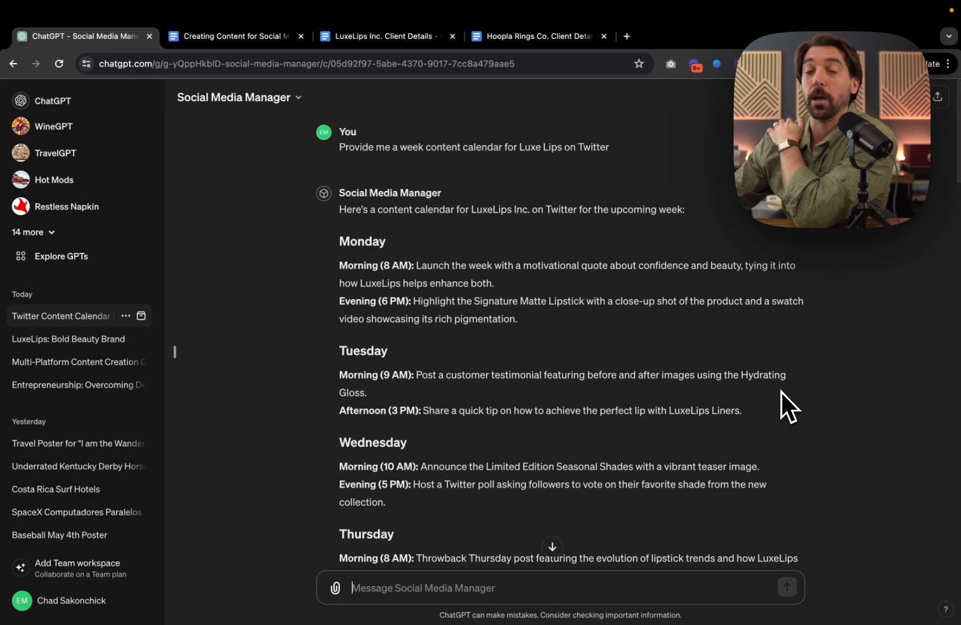